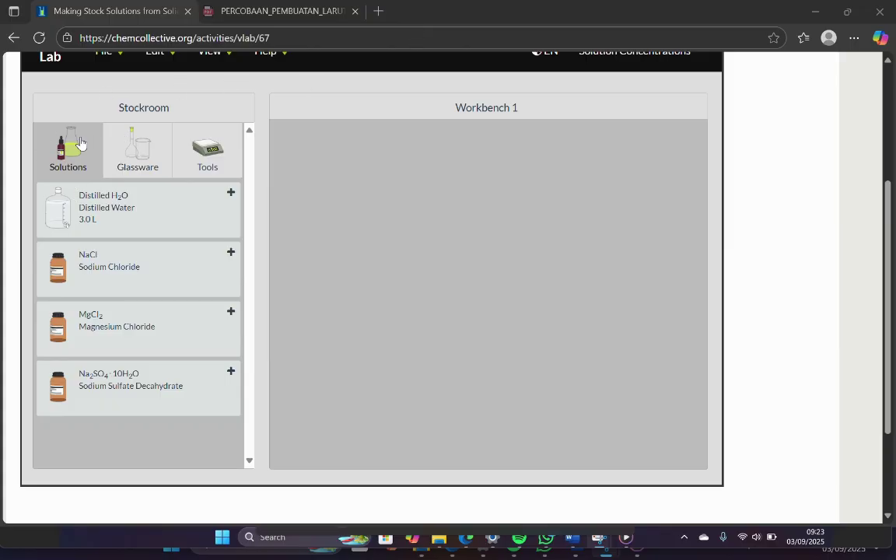
Add the distilled water carboy and the NaCl bottle from the stockroom solutions to Workbench 1
left_click(115, 198)
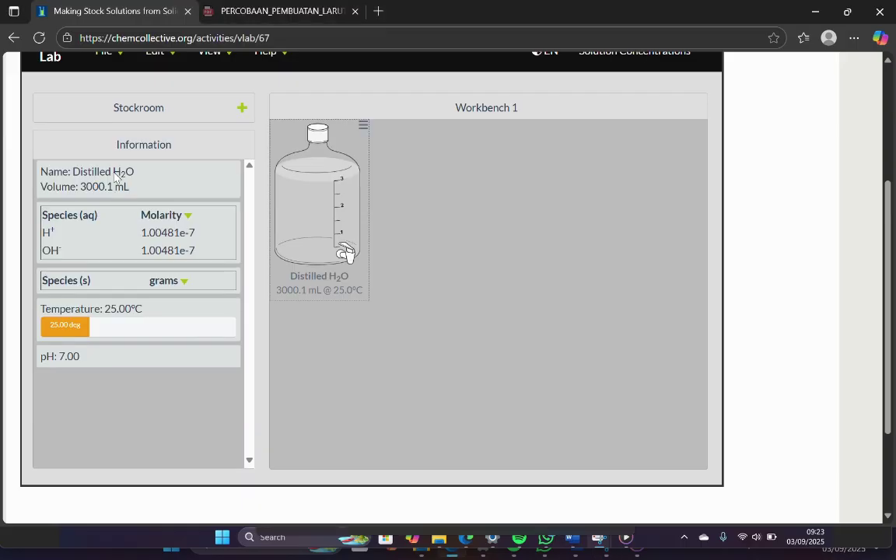
left_click(120, 102)
left_click(102, 294)
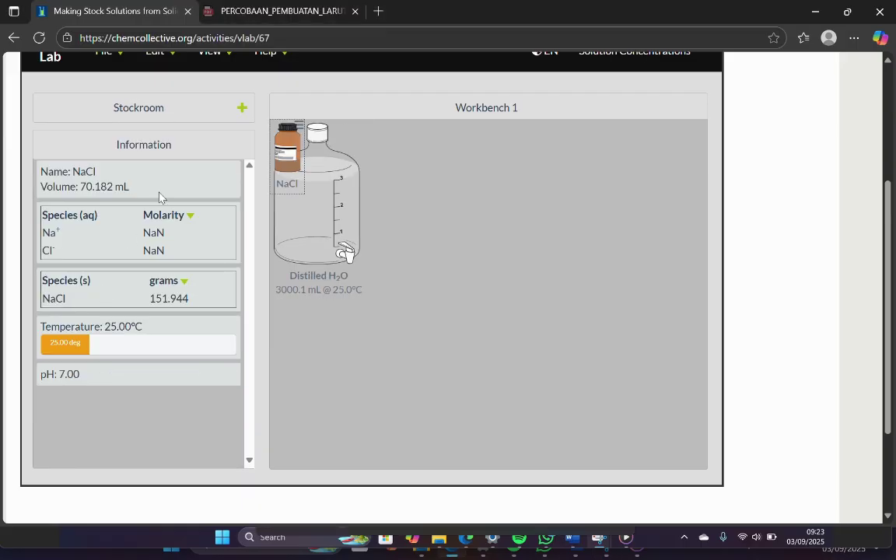
Add a 100 mL volumetric flask to the workbench and move the distilled water clear of the NaCl bottle
left_click(142, 109)
left_click(146, 148)
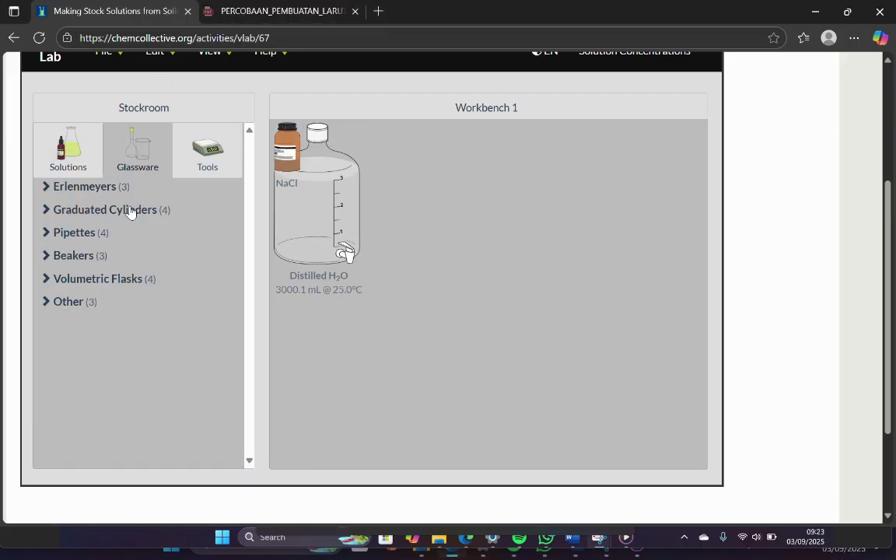
left_click(117, 278)
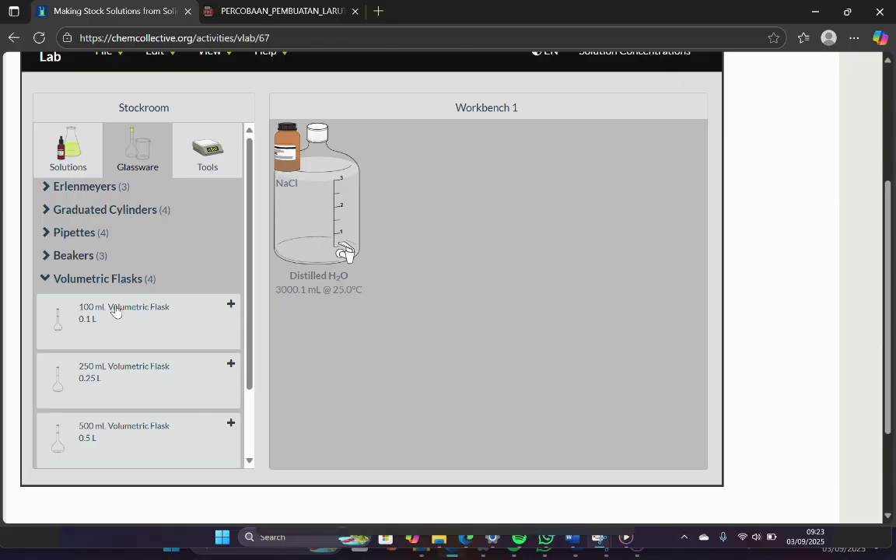
left_click_drag(115, 309, 429, 230)
left_click_drag(299, 199, 300, 268)
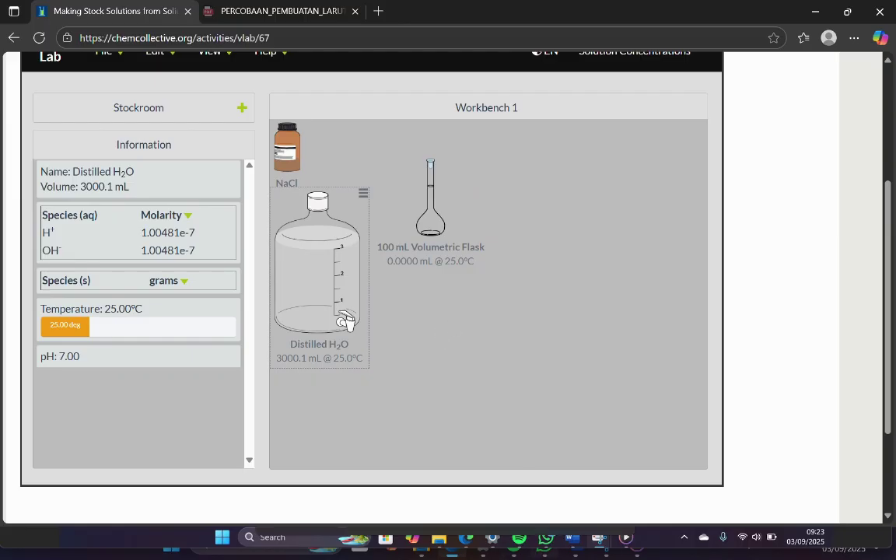
Switch to the Word document and erase all the handwritten mass calculation from the page
left_click(582, 549)
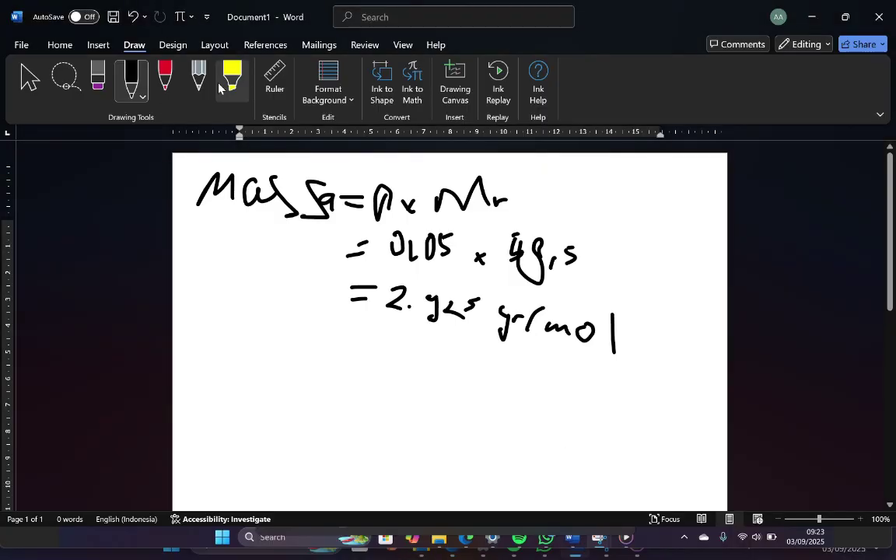
left_click(97, 76)
mouse_move(210, 204)
left_mouse_down()
mouse_move(231, 171)
mouse_move(586, 216)
mouse_move(350, 179)
left_mouse_up()
mouse_move(376, 245)
left_mouse_down()
mouse_move(376, 320)
mouse_move(456, 244)
mouse_move(402, 356)
mouse_move(439, 314)
mouse_move(536, 249)
mouse_move(540, 264)
mouse_move(516, 235)
mouse_move(523, 339)
mouse_move(516, 318)
mouse_move(602, 342)
mouse_move(560, 304)
left_mouse_up()
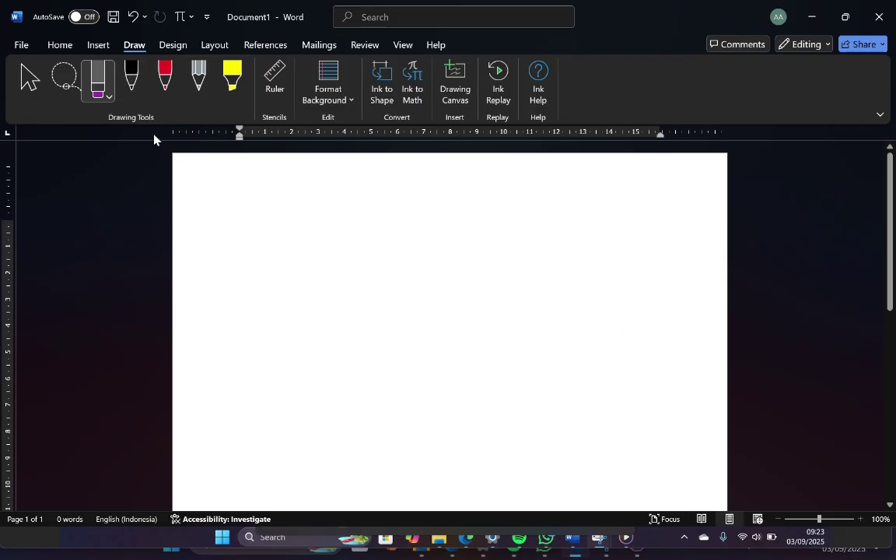
Handwrite the known data in black ink: M = 0,5 M, V = 100 mL = 0,1 L and Mr = 58,5 gr/mol
left_click(131, 78)
mouse_move(200, 180)
left_mouse_down()
mouse_move(199, 204)
mouse_move(227, 205)
mouse_move(239, 194)
left_mouse_up()
mouse_move(226, 204)
left_mouse_down()
mouse_move(279, 178)
mouse_move(304, 197)
mouse_move(331, 192)
mouse_move(348, 206)
left_mouse_up()
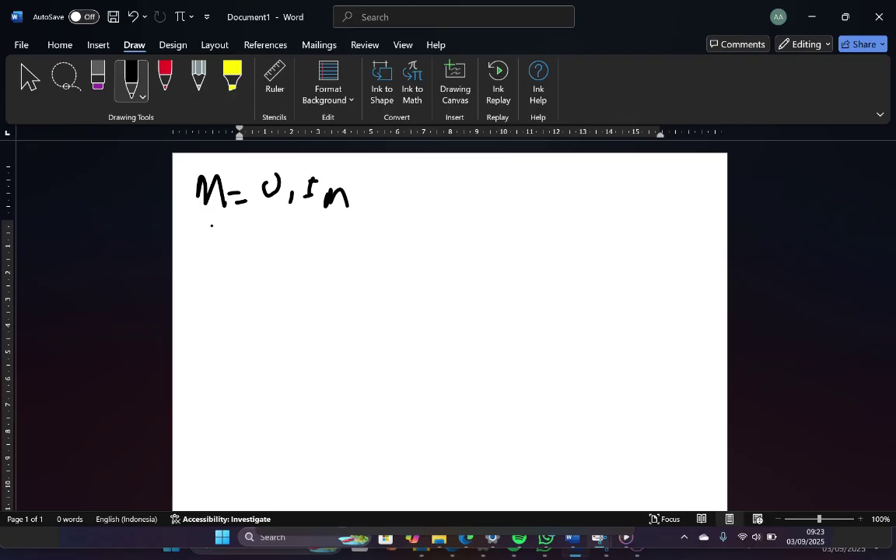
mouse_move(205, 221)
left_mouse_down()
mouse_move(202, 257)
mouse_move(225, 206)
mouse_move(242, 234)
left_mouse_up()
mouse_move(228, 254)
left_mouse_down()
mouse_move(241, 252)
mouse_move(255, 267)
mouse_move(287, 237)
mouse_move(310, 234)
mouse_move(342, 276)
mouse_move(419, 251)
mouse_move(417, 259)
mouse_move(440, 266)
mouse_move(446, 250)
left_mouse_up()
mouse_move(468, 259)
left_mouse_down()
mouse_move(465, 280)
mouse_move(473, 264)
mouse_move(550, 280)
left_mouse_up()
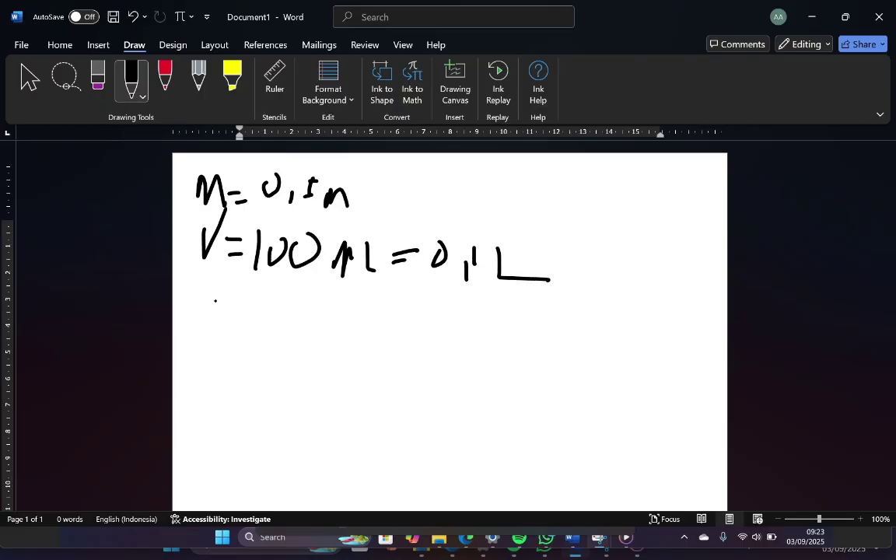
mouse_move(200, 287)
left_mouse_down()
mouse_move(200, 308)
mouse_move(211, 292)
mouse_move(224, 307)
mouse_move(258, 295)
left_mouse_up()
mouse_move(244, 303)
left_mouse_down()
mouse_move(291, 309)
mouse_move(305, 290)
mouse_move(328, 289)
mouse_move(322, 297)
left_mouse_up()
mouse_move(340, 299)
left_mouse_down()
mouse_move(340, 309)
mouse_move(359, 309)
left_mouse_up()
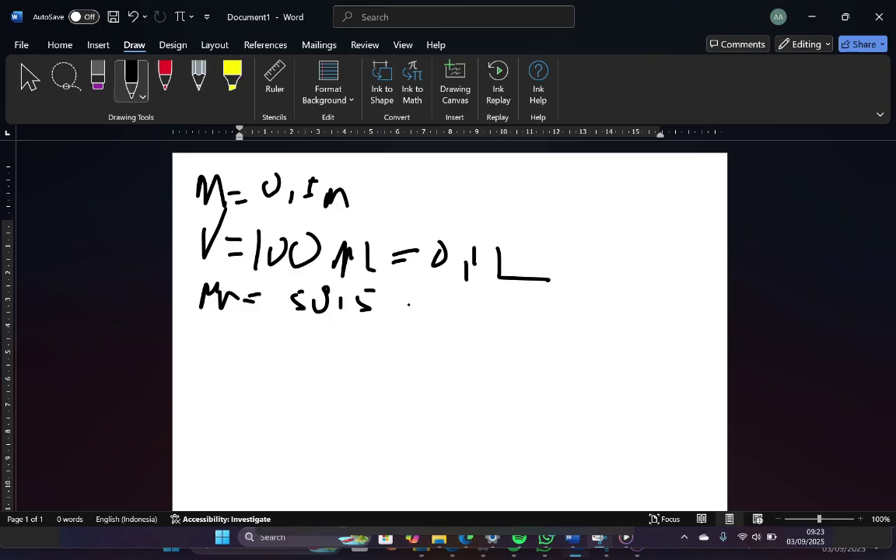
mouse_move(421, 304)
left_mouse_down()
mouse_move(416, 326)
mouse_move(440, 307)
mouse_move(455, 323)
mouse_move(501, 311)
mouse_move(532, 344)
left_mouse_up()
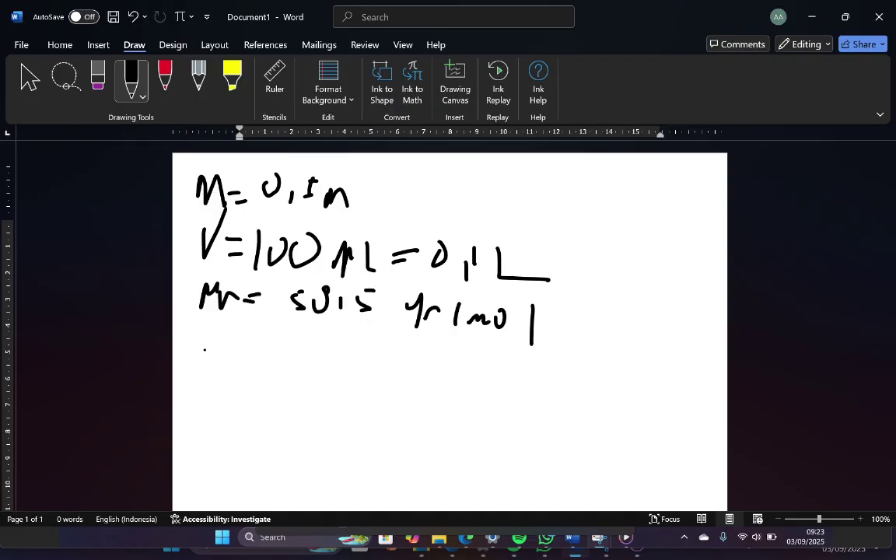
Handwrite the mole calculation below the known data: n = M.V = 0,5 . 0,1 = 0.05 mol
mouse_move(204, 343)
left_mouse_down()
mouse_move(204, 361)
mouse_move(242, 357)
mouse_move(248, 368)
mouse_move(284, 350)
mouse_move(290, 370)
mouse_move(335, 353)
left_mouse_up()
left_click(296, 368)
left_click_drag(215, 411, 237, 395)
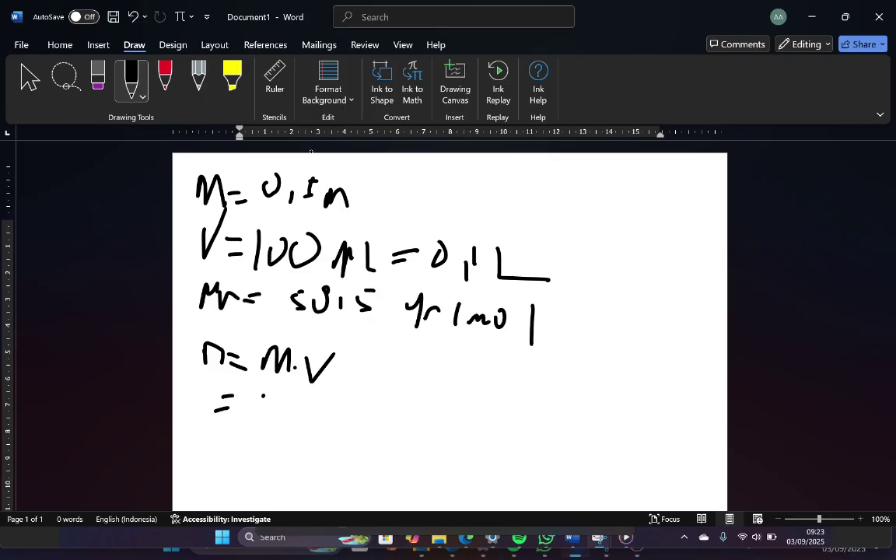
mouse_move(269, 382)
left_mouse_down()
mouse_move(270, 397)
mouse_move(302, 412)
mouse_move(323, 394)
mouse_move(381, 394)
mouse_move(405, 416)
left_mouse_up()
left_click_drag(420, 404, 422, 418)
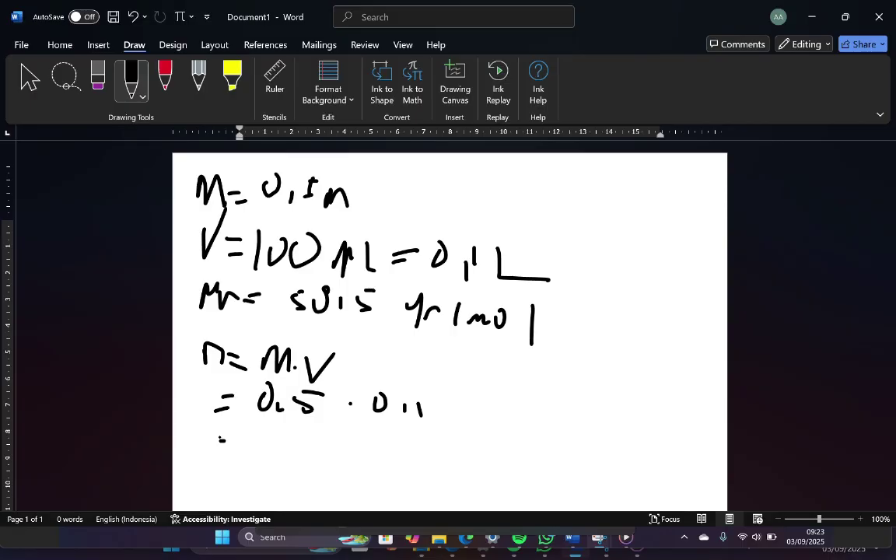
mouse_move(259, 438)
left_mouse_down()
mouse_move(249, 447)
mouse_move(260, 439)
mouse_move(291, 438)
mouse_move(305, 451)
mouse_move(357, 440)
mouse_move(372, 454)
mouse_move(382, 446)
mouse_move(402, 474)
left_mouse_up()
left_click(344, 444)
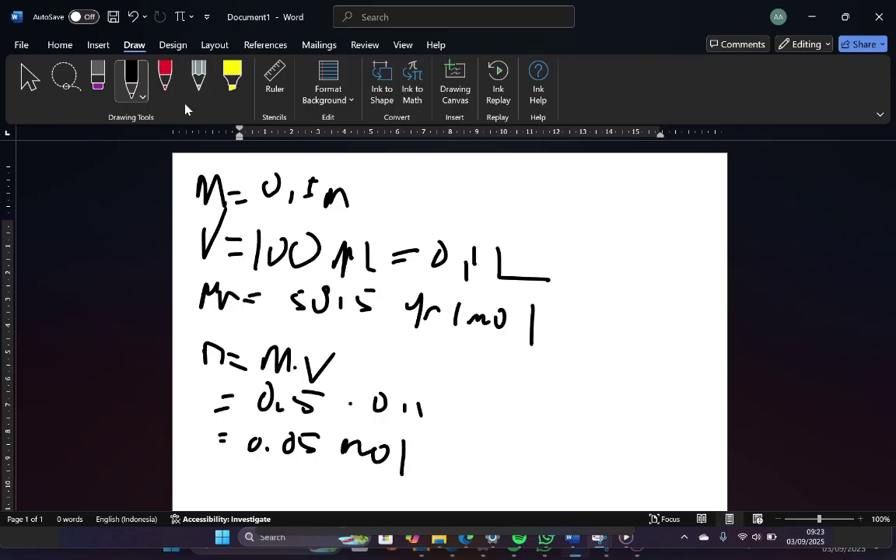
Erase the known data and mole calculation, and handwrite the formula massa = n . Mr in black ink
left_click(97, 75)
mouse_move(199, 187)
left_mouse_down()
mouse_move(243, 185)
mouse_move(199, 315)
mouse_move(238, 364)
mouse_move(225, 443)
mouse_move(310, 375)
mouse_move(256, 430)
mouse_move(385, 440)
mouse_move(394, 470)
mouse_move(438, 408)
mouse_move(336, 398)
mouse_move(389, 384)
mouse_move(274, 200)
mouse_move(273, 211)
mouse_move(306, 180)
mouse_move(286, 285)
mouse_move(242, 291)
mouse_move(300, 263)
mouse_move(320, 290)
mouse_move(360, 304)
mouse_move(373, 222)
mouse_move(370, 293)
mouse_move(350, 295)
mouse_move(437, 254)
mouse_move(504, 270)
mouse_move(496, 304)
mouse_move(434, 314)
mouse_move(358, 188)
left_mouse_up()
left_click(132, 77)
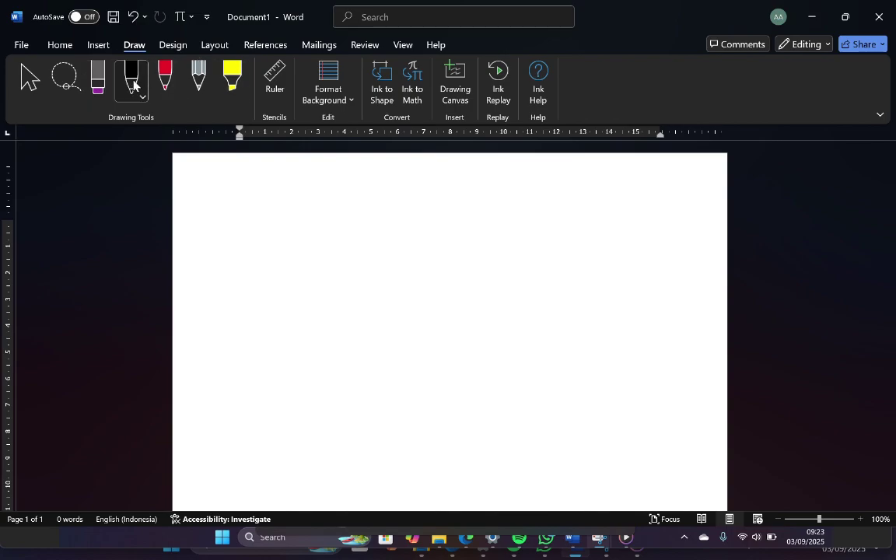
left_click_drag(203, 180, 310, 187)
mouse_move(320, 186)
left_mouse_down()
mouse_move(333, 185)
mouse_move(324, 197)
mouse_move(342, 195)
mouse_move(360, 208)
mouse_move(399, 180)
mouse_move(365, 196)
mouse_move(373, 171)
mouse_move(385, 207)
left_mouse_up()
left_click(98, 78)
left_click(131, 78)
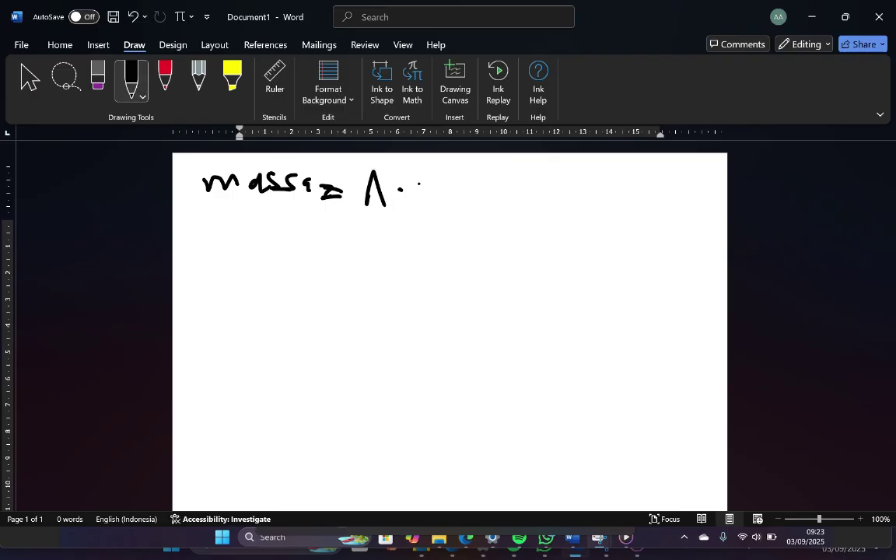
mouse_move(419, 177)
left_mouse_down()
mouse_move(418, 199)
mouse_move(494, 200)
left_mouse_up()
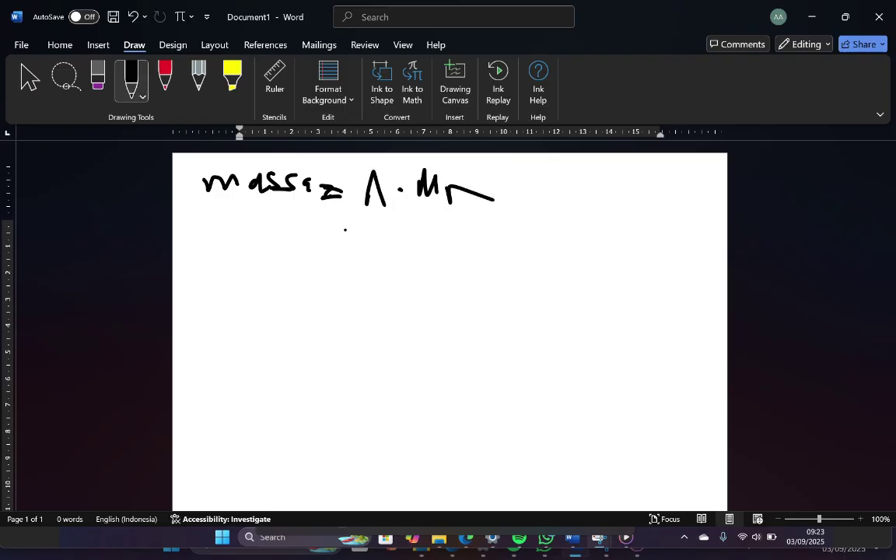
Handwrite the mass calculation under the formula: = 0,05 . 58.5 = 2.925 gram
mouse_move(323, 234)
left_mouse_down()
mouse_move(354, 218)
mouse_move(366, 244)
mouse_move(384, 225)
mouse_move(392, 249)
left_mouse_up()
mouse_move(425, 222)
left_mouse_down()
mouse_move(418, 227)
mouse_move(427, 225)
mouse_move(433, 245)
left_mouse_up()
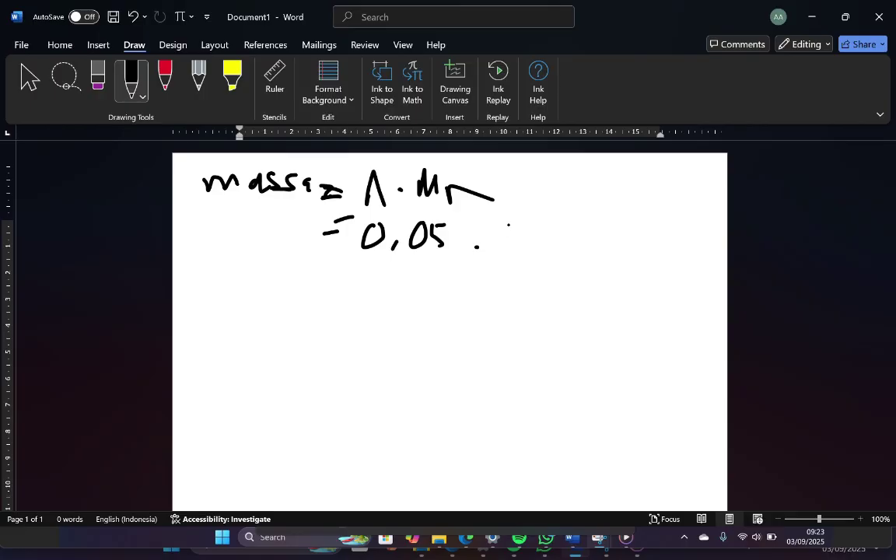
mouse_move(507, 226)
left_mouse_down()
mouse_move(501, 241)
mouse_move(532, 230)
mouse_move(559, 247)
left_mouse_up()
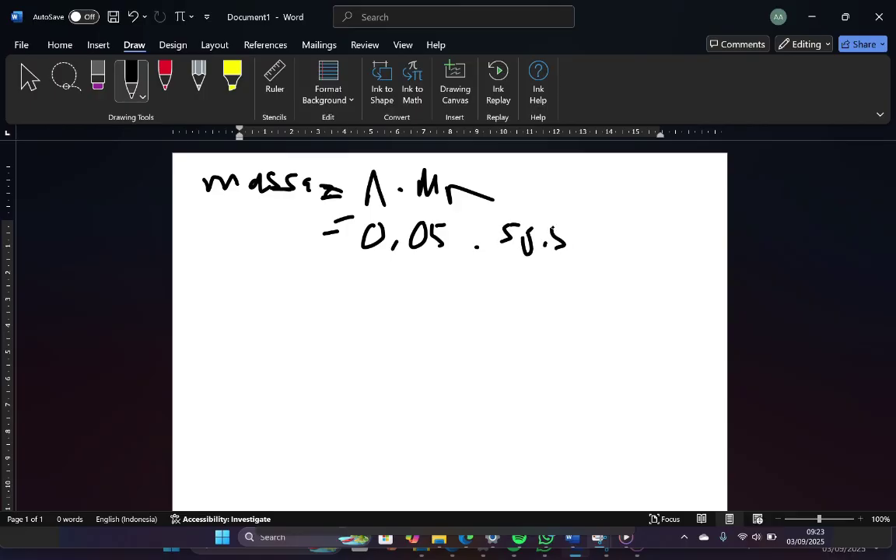
mouse_move(321, 277)
left_mouse_down()
mouse_move(378, 272)
mouse_move(388, 294)
left_mouse_up()
left_click_drag(435, 271, 429, 301)
left_click_drag(444, 300, 450, 296)
left_click_drag(457, 282, 453, 298)
mouse_move(462, 280)
left_mouse_down()
mouse_move(505, 290)
mouse_move(502, 317)
mouse_move(599, 313)
left_mouse_up()
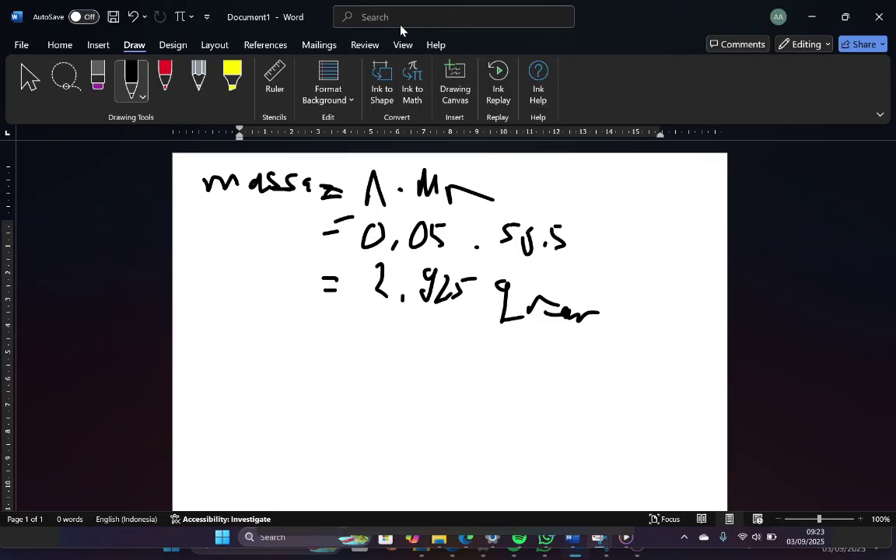
Switch back to the ChemCollective virtual lab, add a scale to the workbench and place the 100 mL volumetric flask on it
key("alt+Tab")
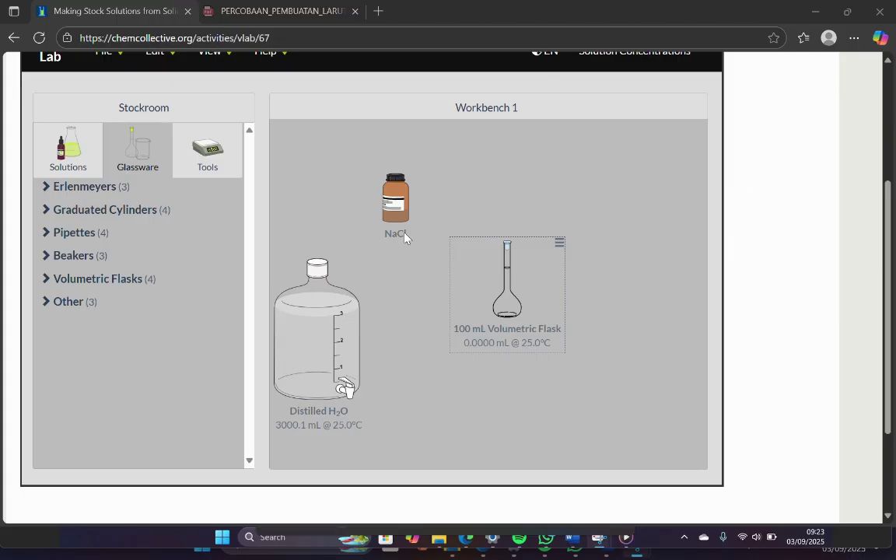
left_click(203, 159)
left_click(129, 264)
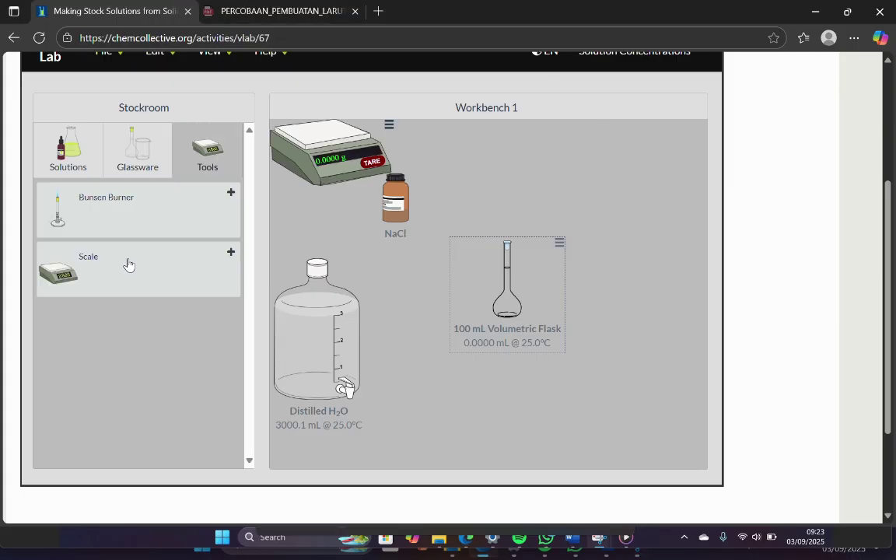
left_click_drag(568, 312, 603, 207)
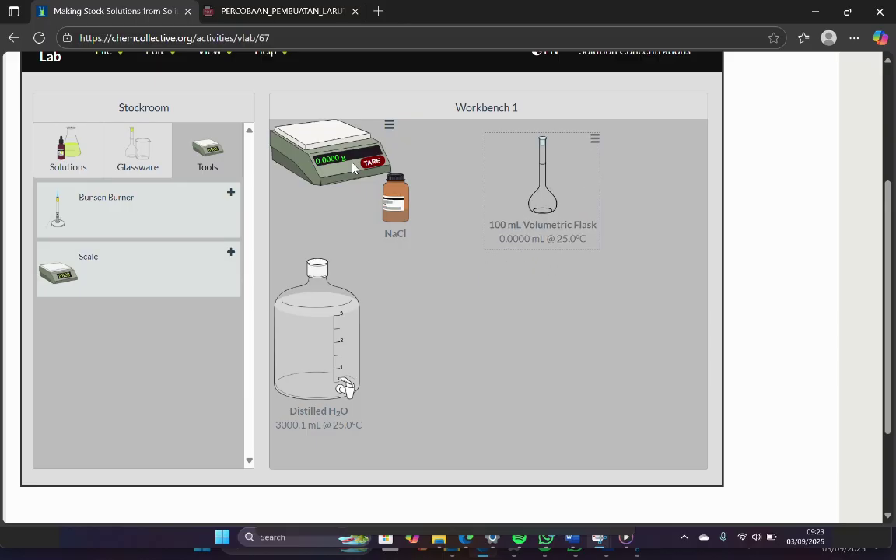
left_click_drag(352, 167, 525, 351)
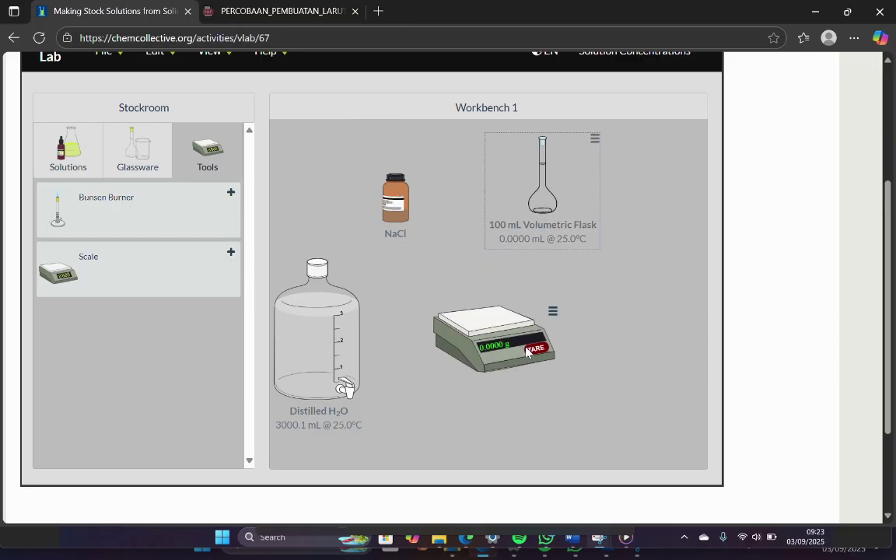
left_click(544, 185)
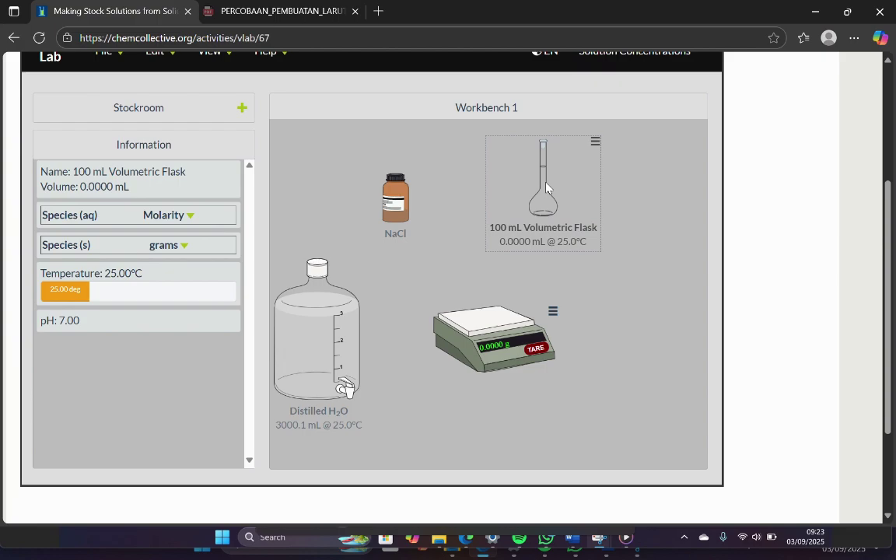
left_click_drag(545, 182, 489, 319)
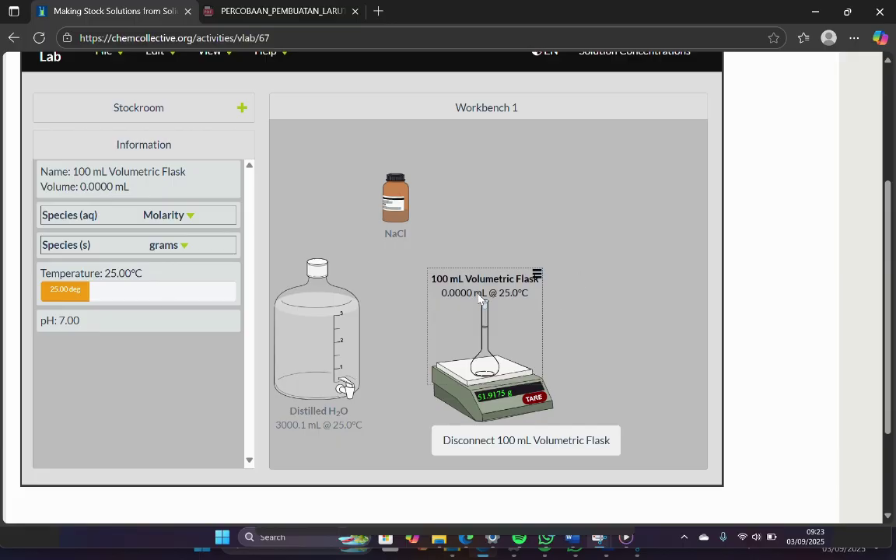
Pour precisely 2.925 g of NaCl into the volumetric flask on the scale
left_click_drag(395, 203, 502, 350)
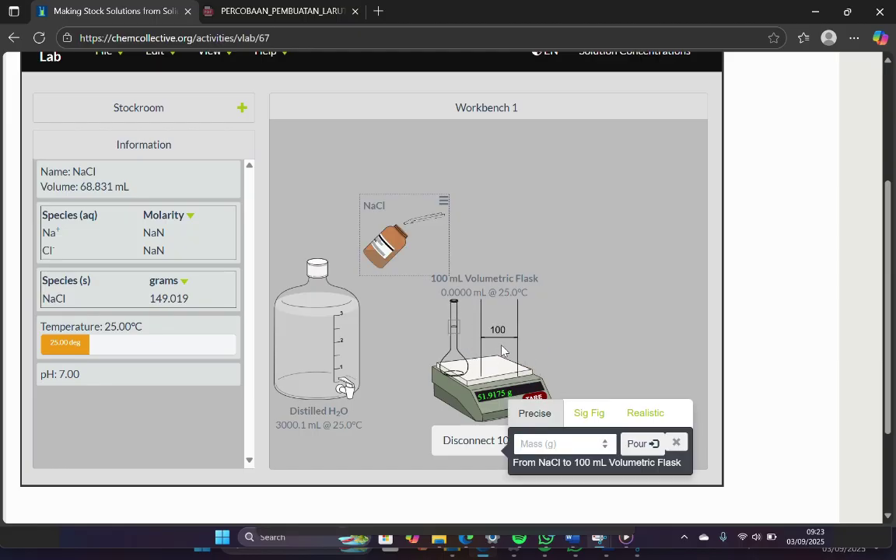
type("2.925")
left_click(648, 445)
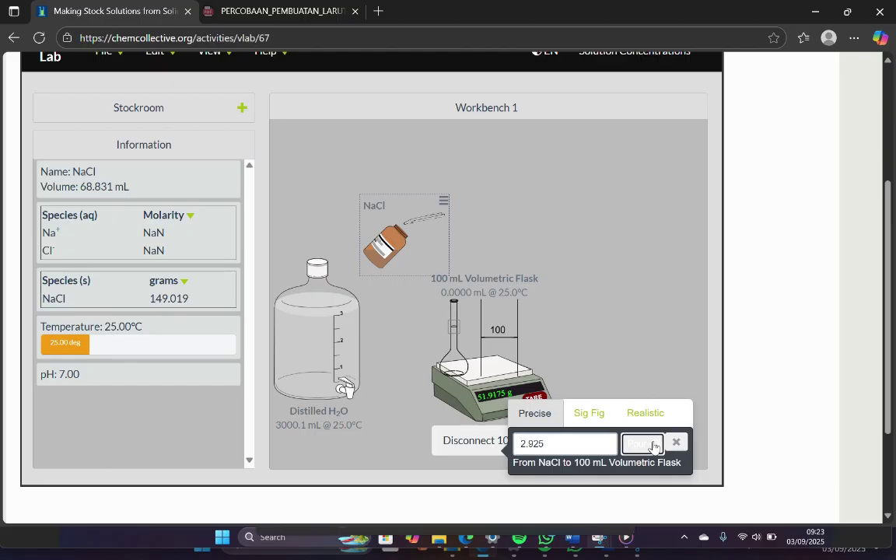
left_click(677, 445)
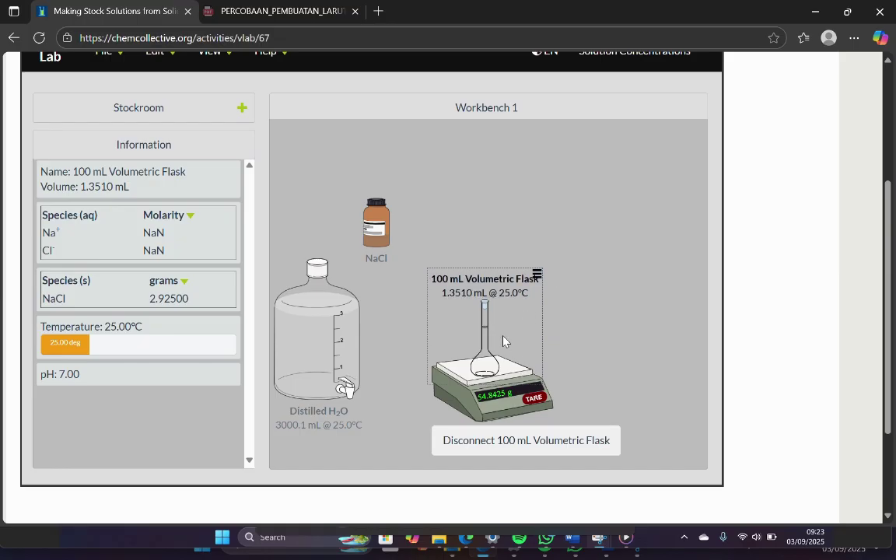
Take the volumetric flask off the scale, disconnect it and remove the scale from the workbench
left_click_drag(452, 302, 516, 211)
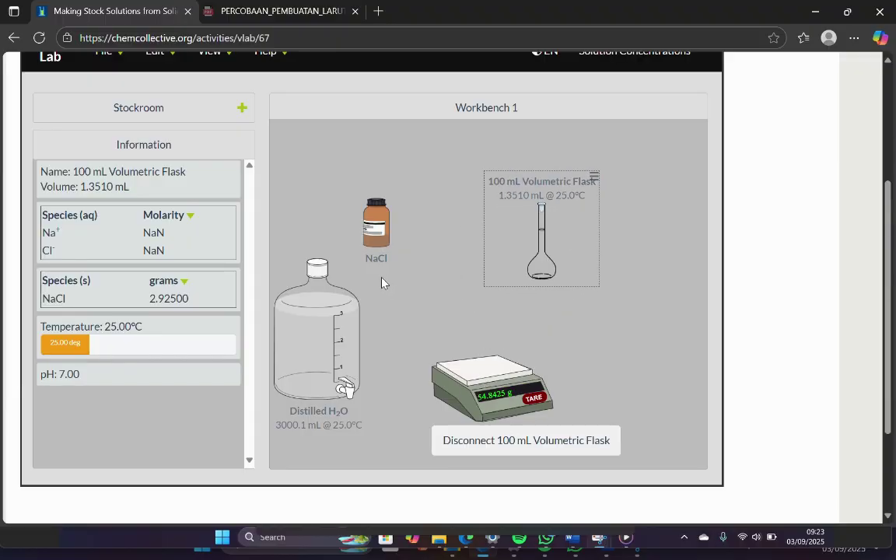
left_click(378, 249)
left_click(521, 442)
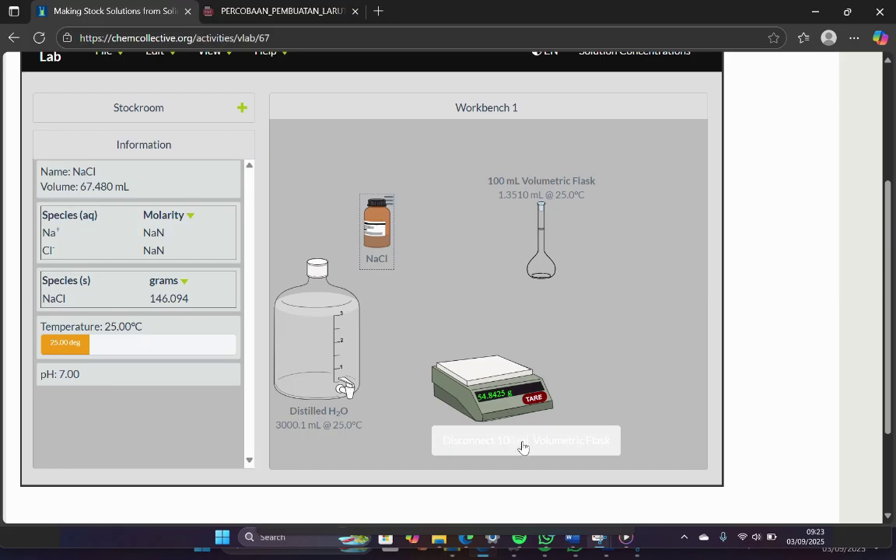
right_click(514, 403)
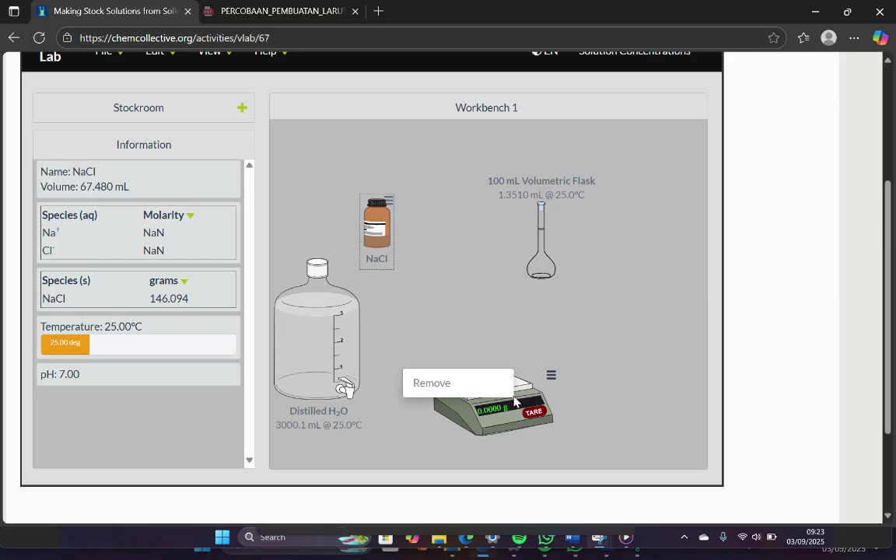
left_click(482, 383)
Pour precisely 80 mL of distilled water into the volumetric flask containing NaCl
left_click(547, 231)
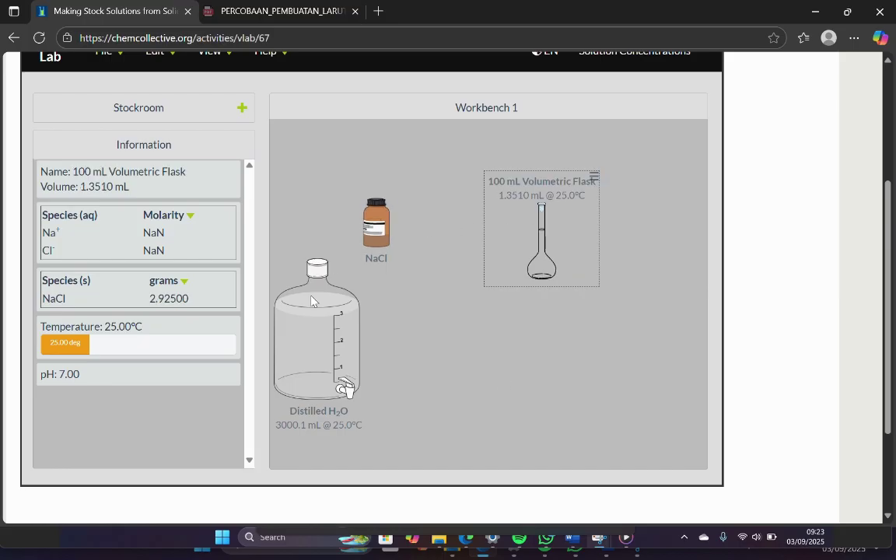
left_click_drag(300, 322, 541, 208)
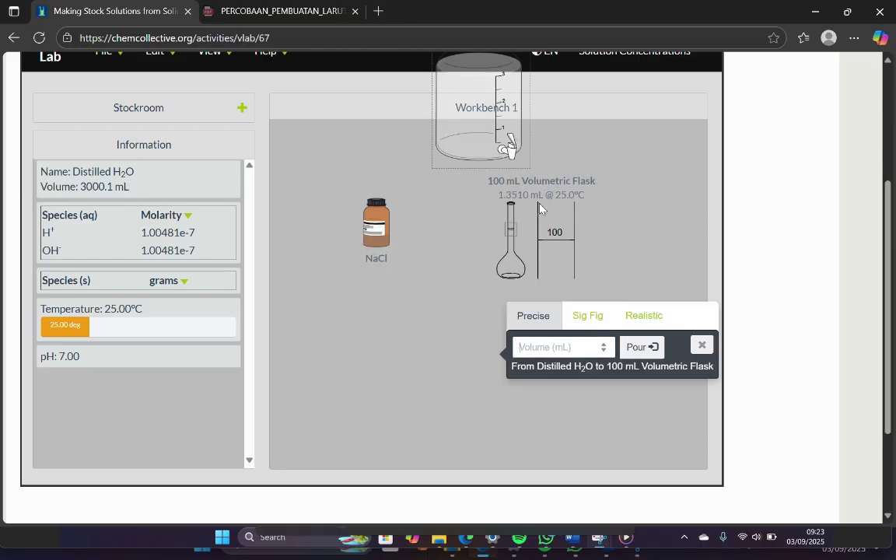
type("80")
left_click(645, 356)
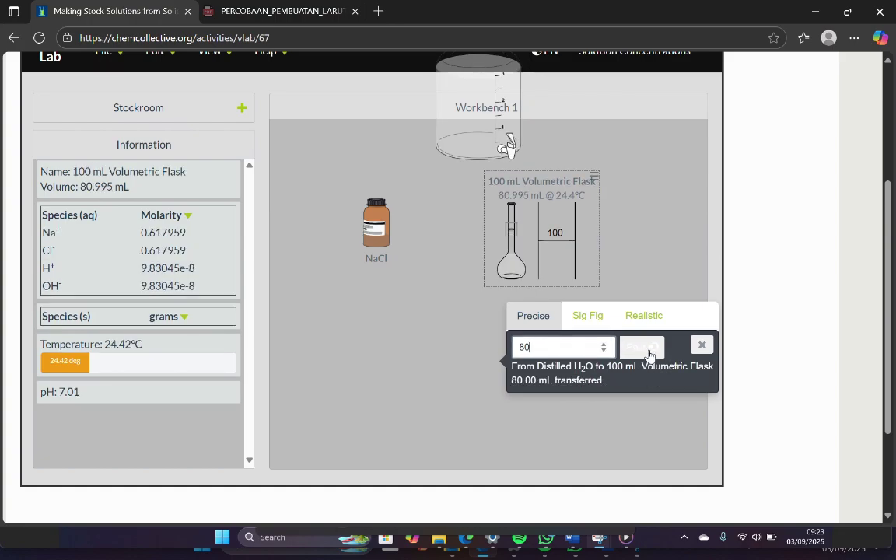
Move the distilled water container away from the volumetric flask and set the NaCl bottle aside above it on the workbench
left_click(702, 344)
left_click_drag(506, 120, 345, 416)
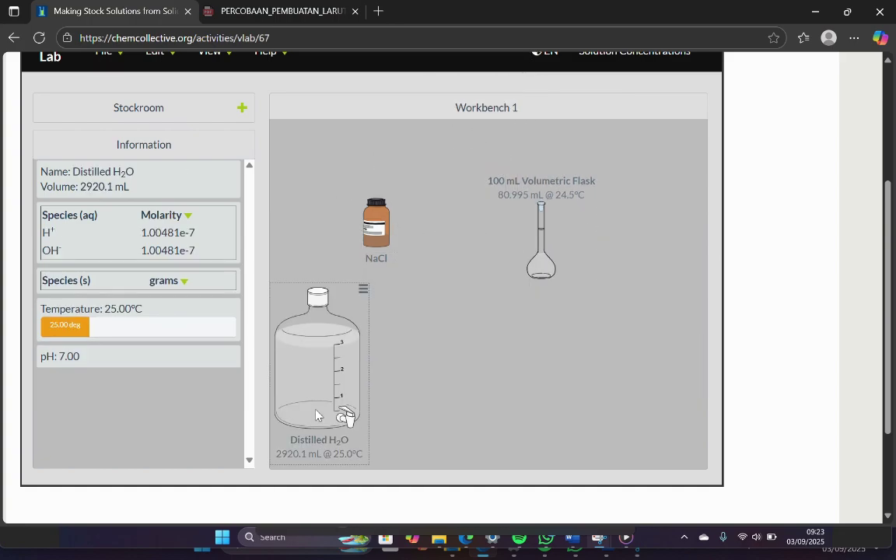
left_click(513, 221)
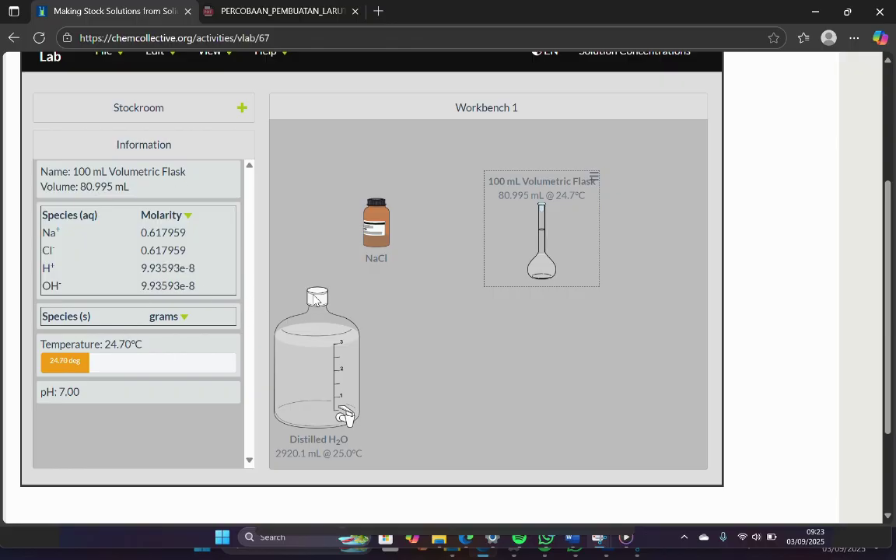
left_click_drag(378, 225, 311, 171)
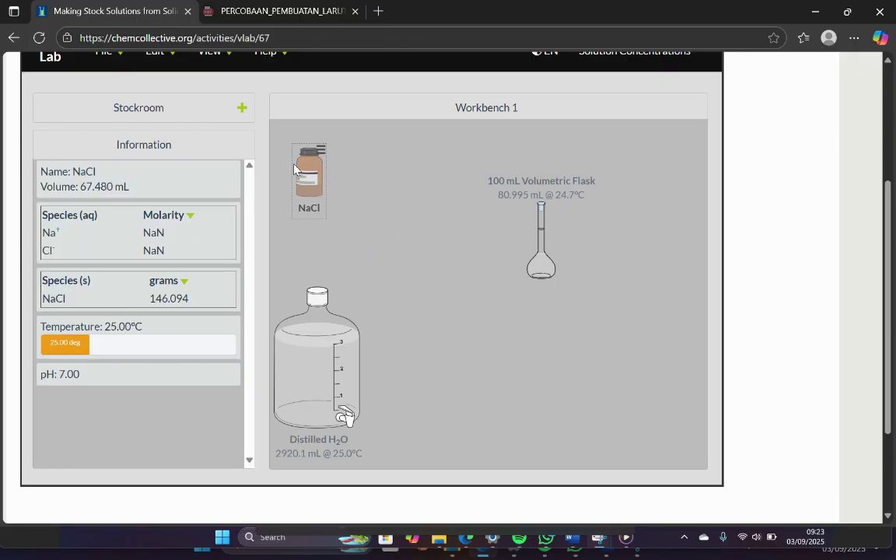
left_click(559, 235)
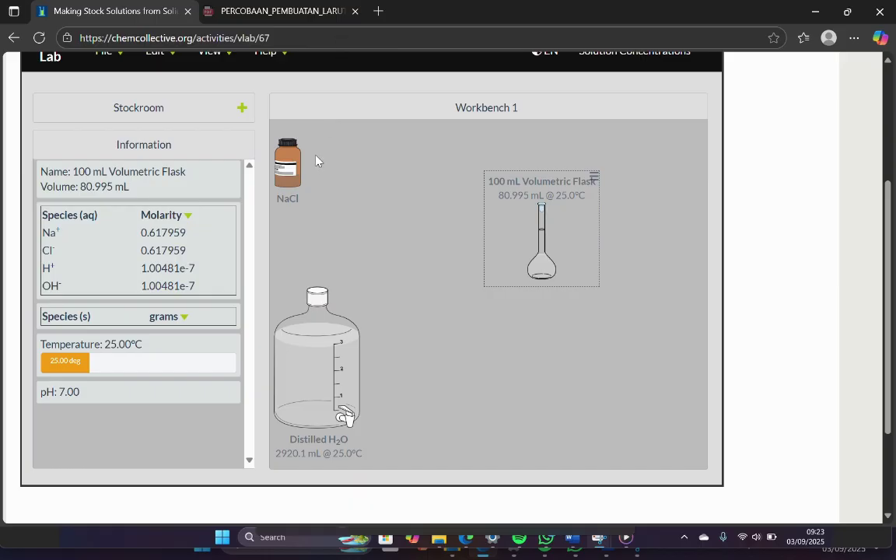
Pour precisely 5 mL more distilled water into the 100 mL volumetric flask
left_click_drag(306, 311, 540, 173)
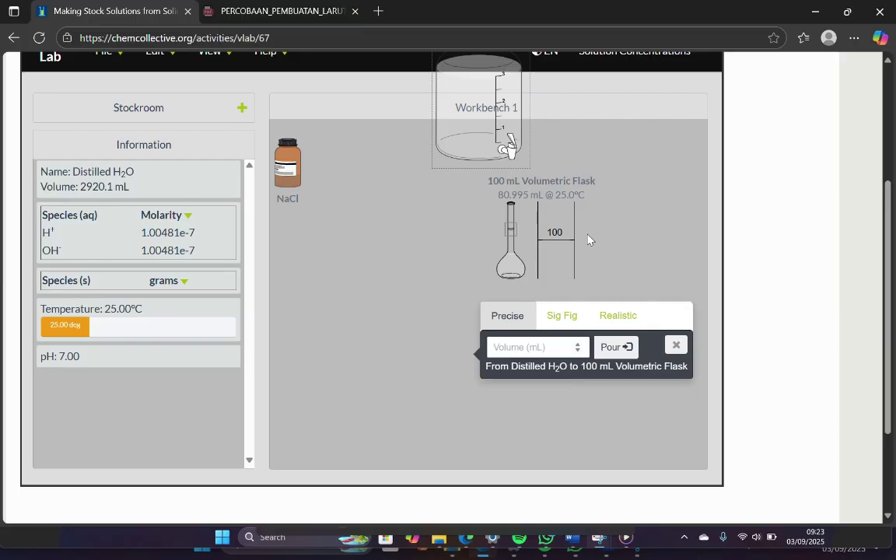
type("5")
left_click(622, 346)
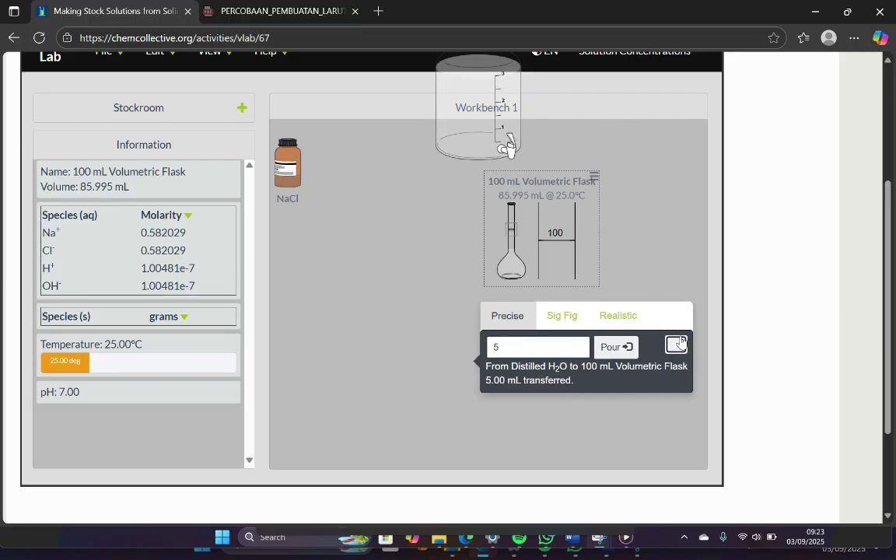
left_click(676, 345)
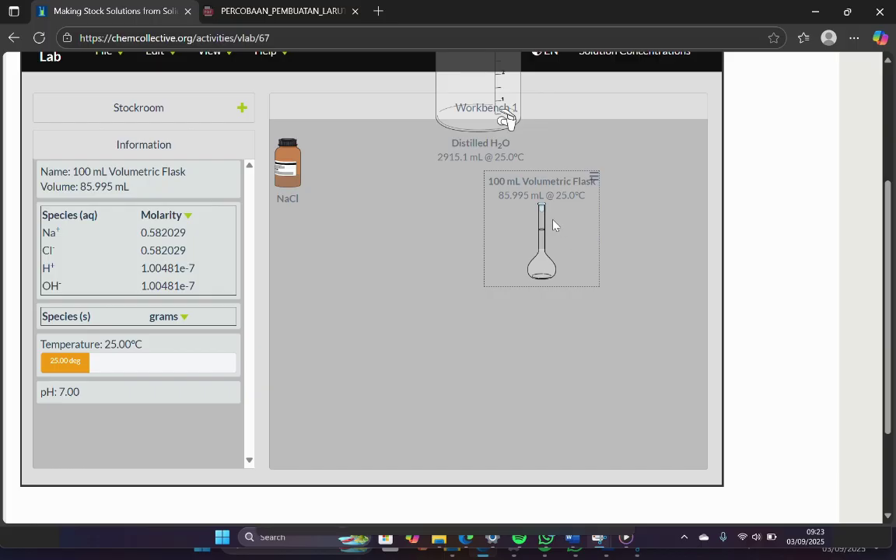
Add precisely 0.005 mL of distilled water to the 100 mL volumetric flask
left_click_drag(505, 116, 536, 212)
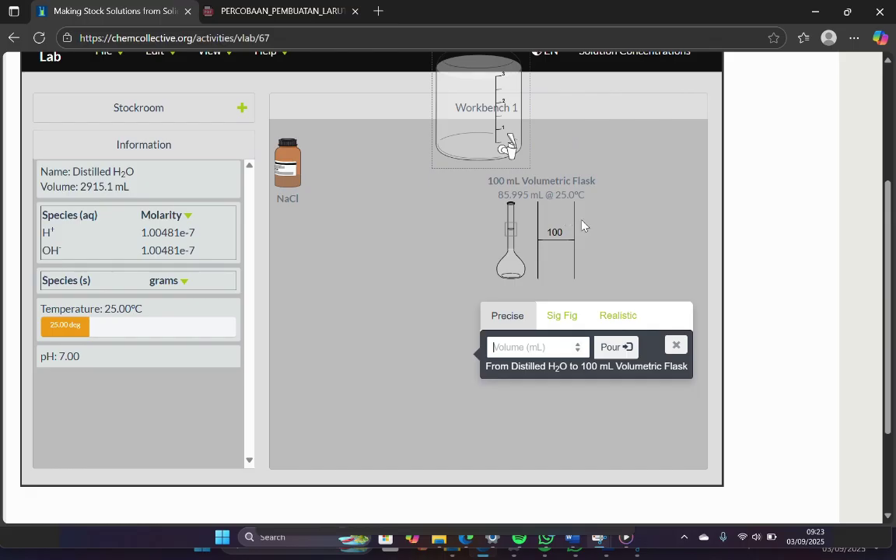
type("0,")
key("BackSpace")
type(".005")
left_click(614, 346)
left_click(675, 345)
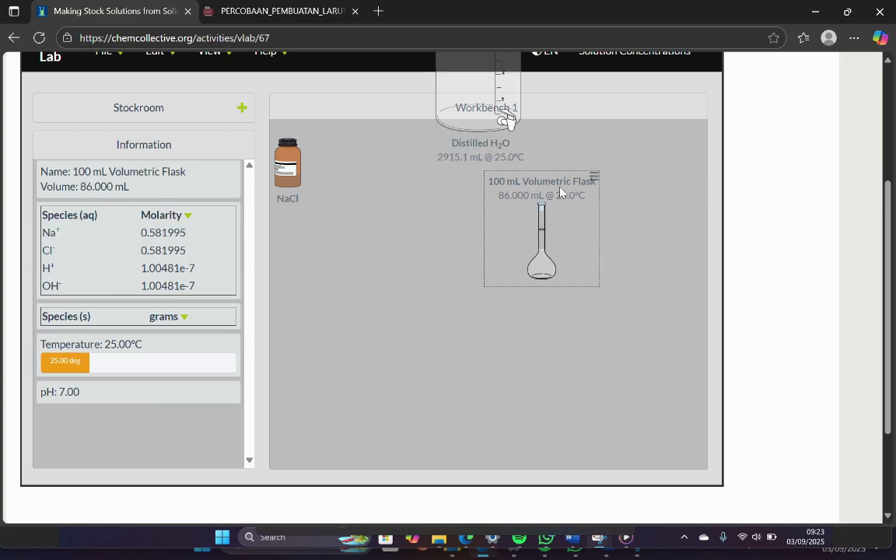
Pour precisely 4 mL of distilled water into the 100 mL volumetric flask
left_click_drag(502, 140, 526, 177)
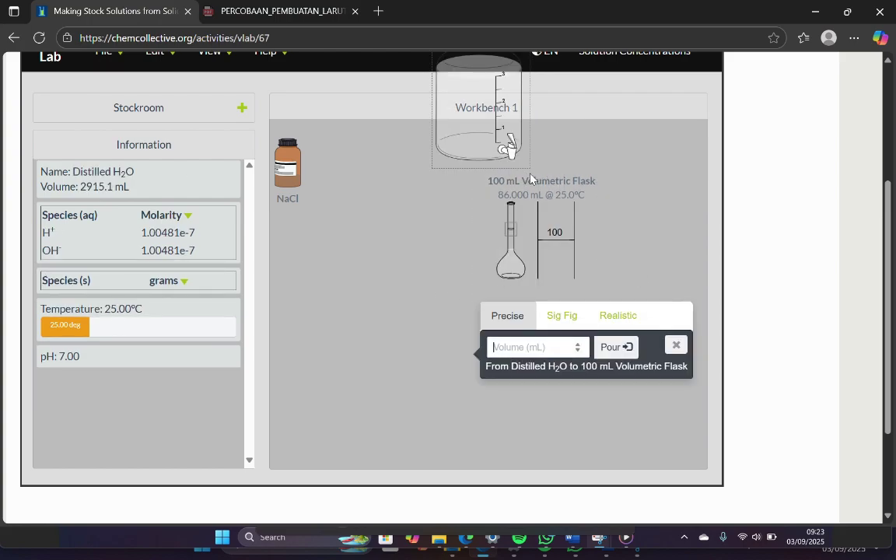
type("4")
left_click(611, 347)
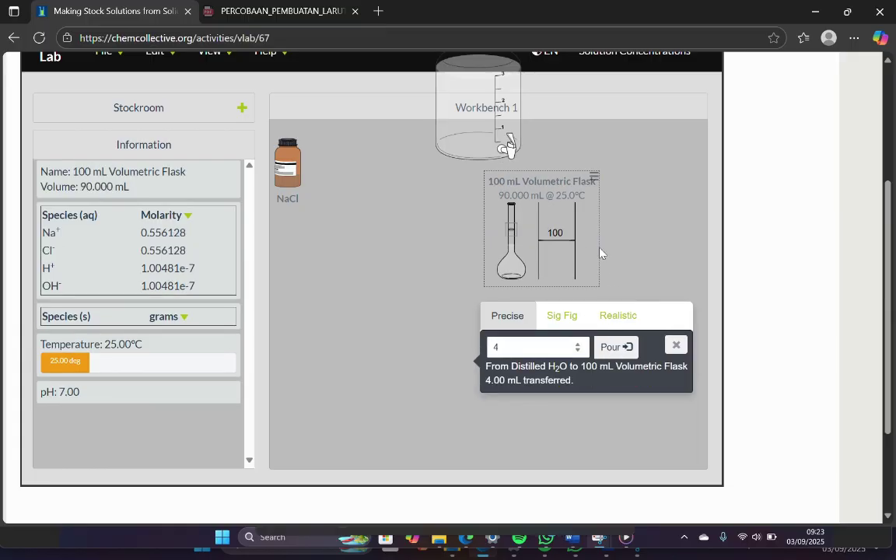
Pour another precise 10 mL of distilled water into the 100 mL volumetric flask and set the water container aside
left_click(506, 144)
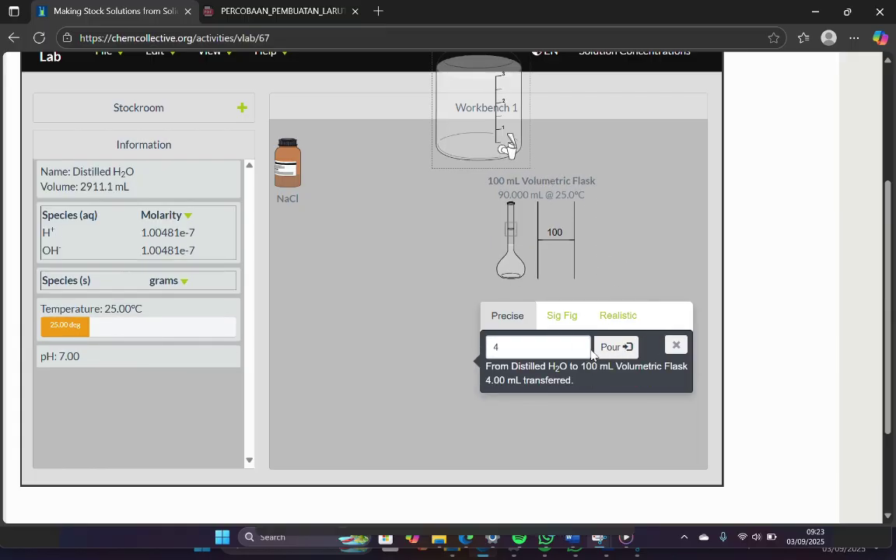
left_click(559, 344)
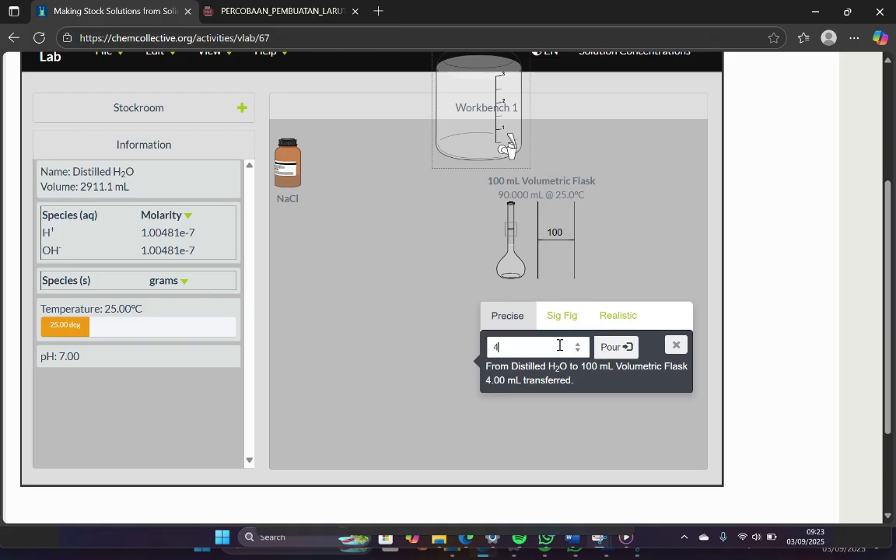
key("BackSpace")
type("10")
left_click(619, 347)
left_click(674, 345)
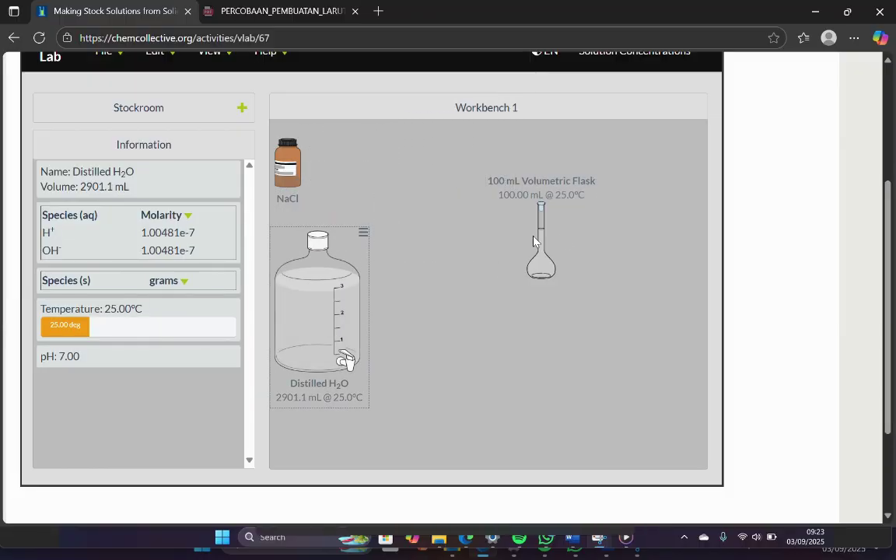
Rearrange the workbench, moving the filled 100 mL volumetric flask to its upper right corner and the distilled water container up beside the NaCl bottle
left_click_drag(561, 244, 529, 247)
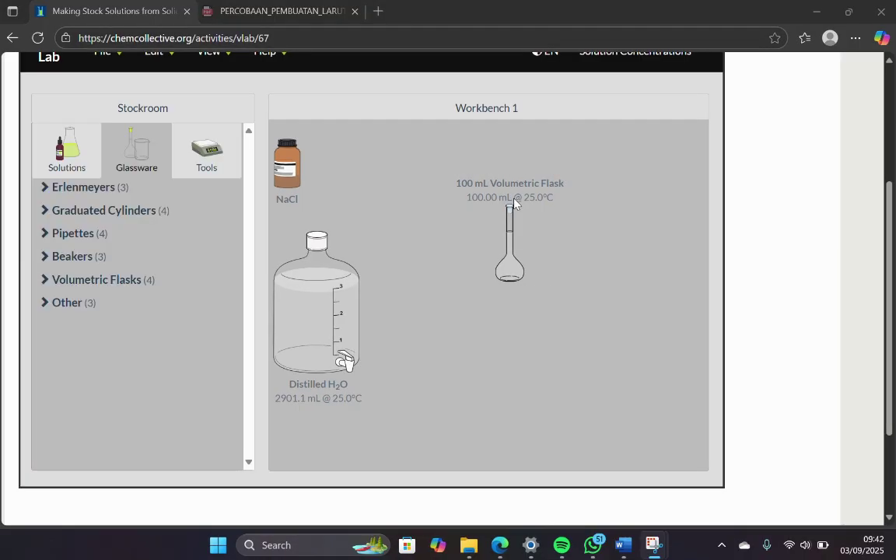
left_click(513, 203)
left_click_drag(513, 203, 686, 155)
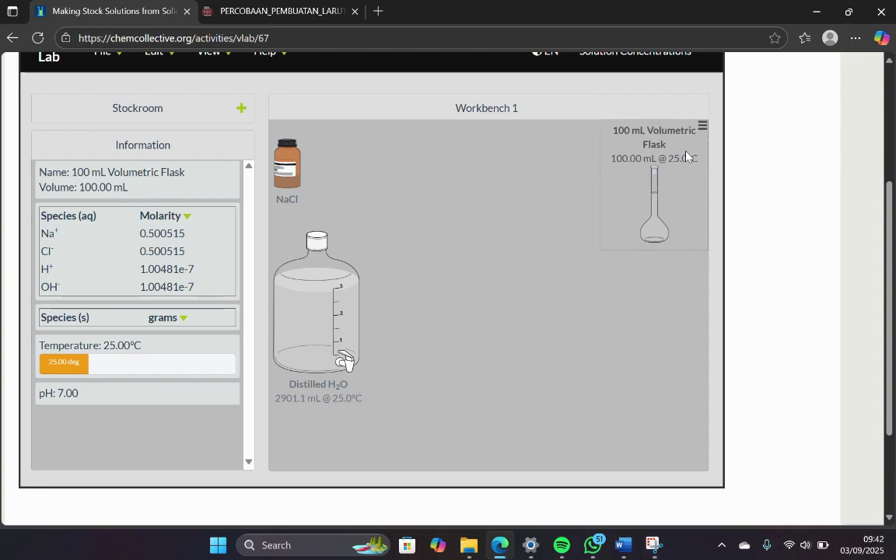
left_click(294, 254)
left_click_drag(294, 254, 352, 106)
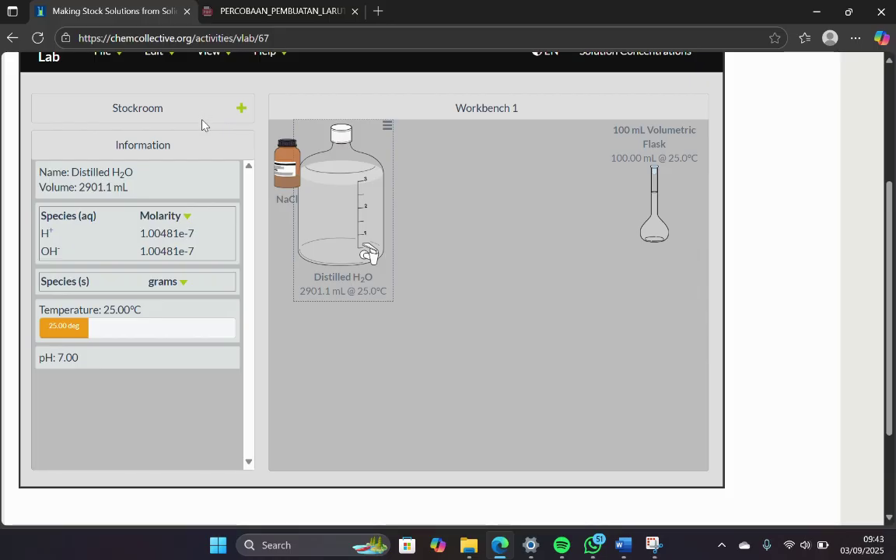
Add a 250 mL volumetric flask from the stockroom and place it in the open middle area of the workbench
left_click(164, 117)
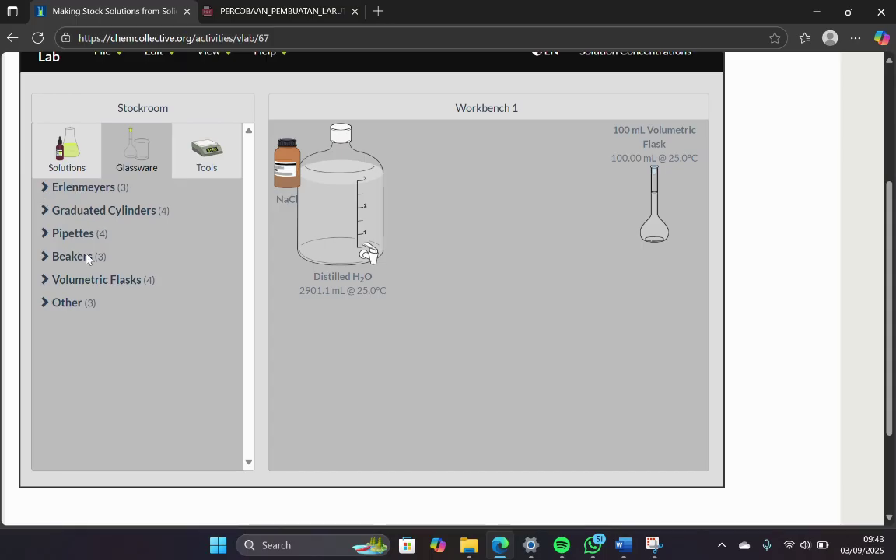
left_click(87, 279)
left_click(120, 373)
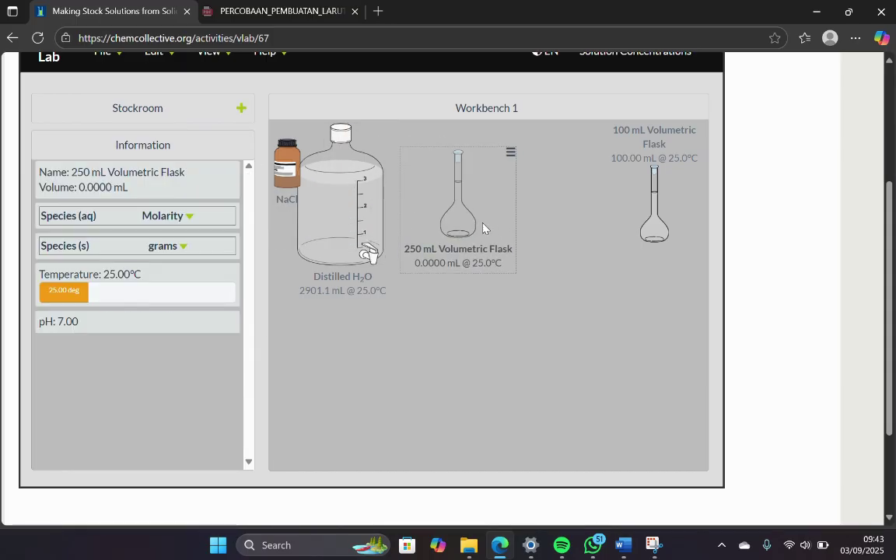
left_click_drag(434, 200, 451, 309)
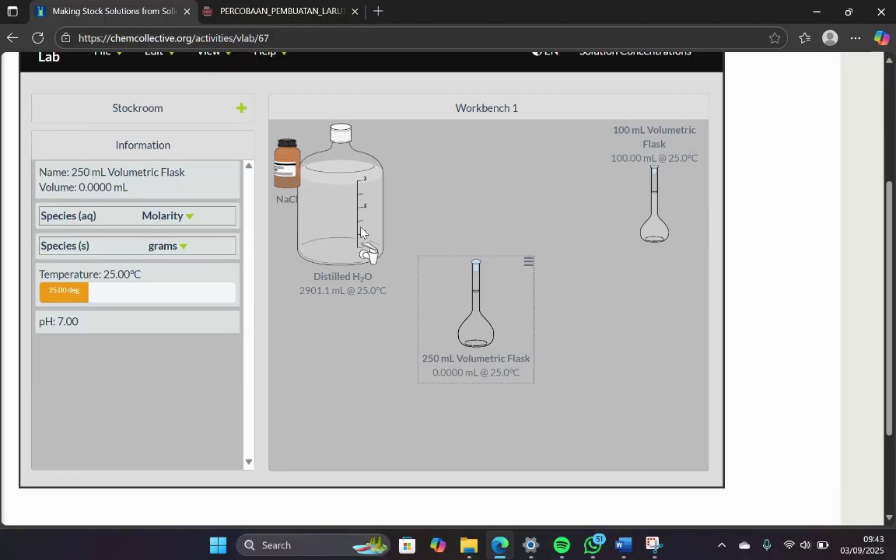
Switch to the Word document and clear the handwritten NaCl mass calculation from the page
left_click(614, 553)
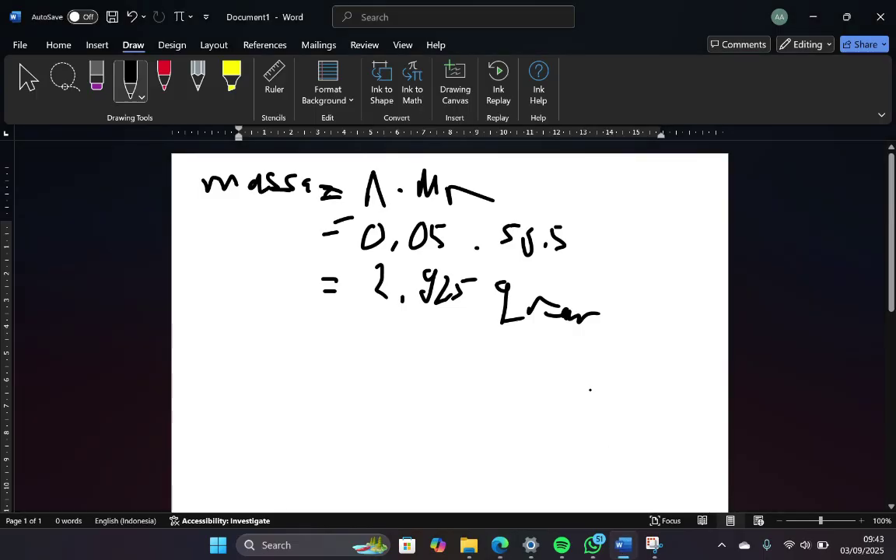
mouse_move(232, 174)
left_mouse_down()
mouse_move(351, 202)
mouse_move(266, 203)
mouse_move(440, 220)
mouse_move(258, 163)
mouse_move(340, 190)
mouse_move(340, 174)
mouse_move(384, 208)
mouse_move(341, 216)
mouse_move(330, 305)
mouse_move(390, 269)
mouse_move(427, 300)
mouse_move(414, 298)
mouse_move(472, 276)
mouse_move(478, 245)
mouse_move(545, 260)
mouse_move(594, 326)
left_mouse_up()
Handwrite M2 = 0.02 M in black ink at the top of the empty page
left_click(130, 78)
left_click(201, 195)
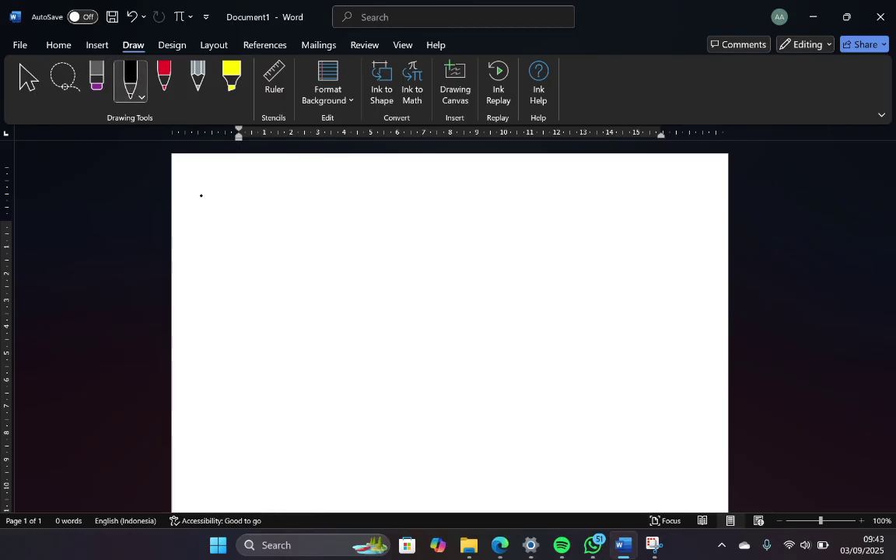
mouse_move(203, 186)
left_mouse_down()
mouse_move(261, 179)
mouse_move(301, 192)
mouse_move(307, 182)
mouse_move(324, 193)
mouse_move(364, 181)
left_mouse_up()
left_click(289, 185)
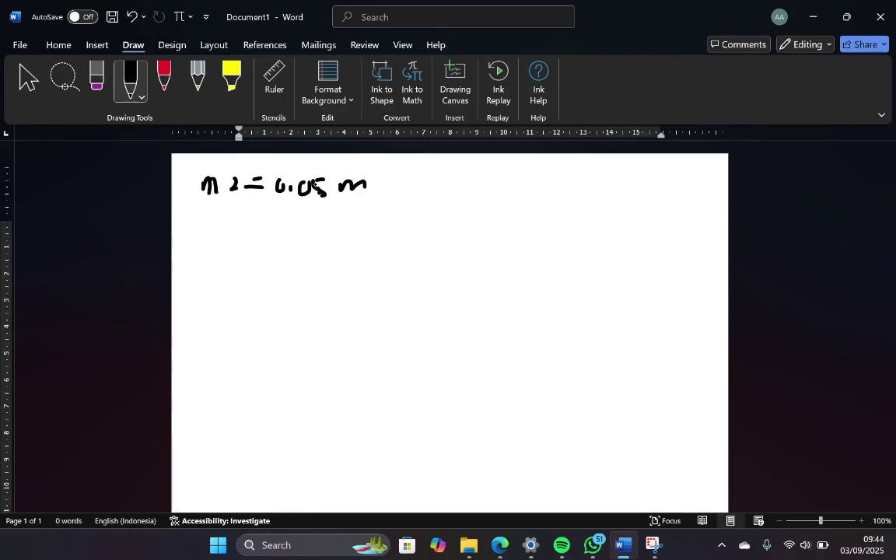
left_click(96, 78)
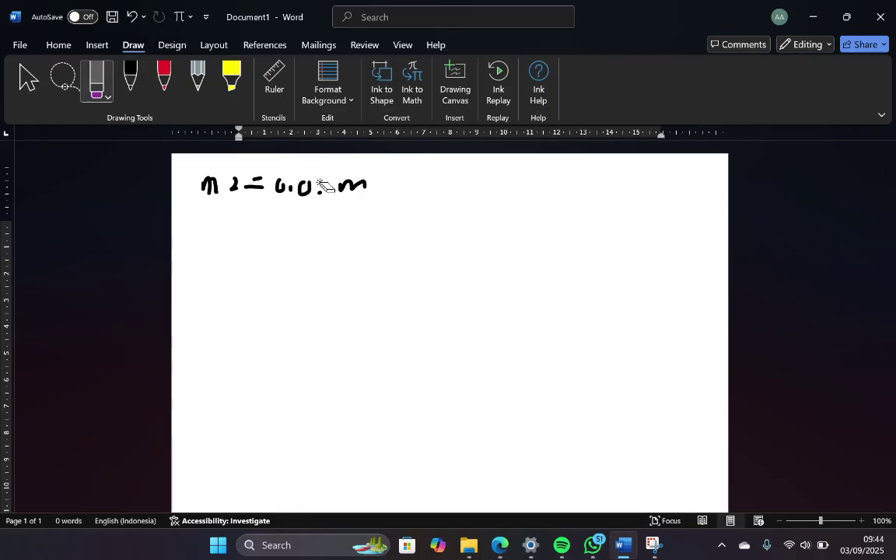
mouse_move(320, 190)
left_mouse_down()
mouse_move(295, 184)
mouse_move(318, 196)
left_mouse_up()
left_click(132, 87)
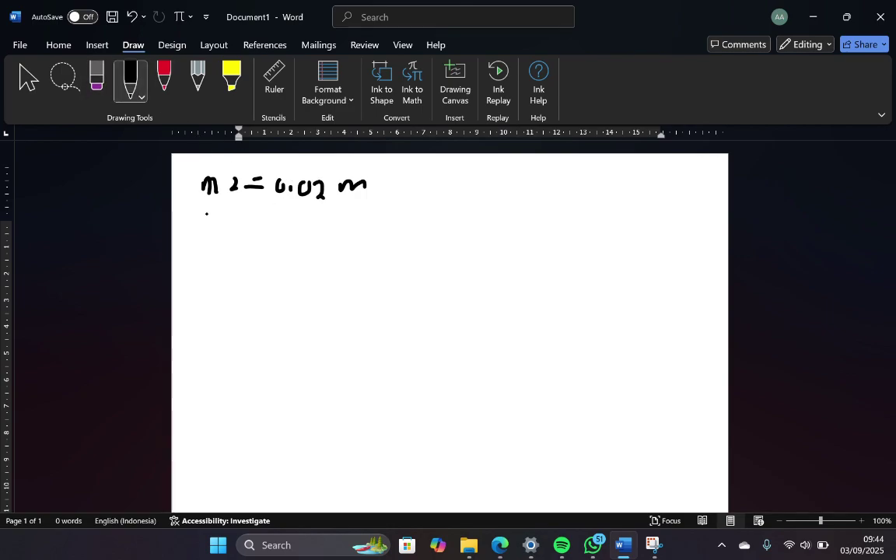
Handwrite M1 = 0.5 M and V2 = 250 mL = 0.250 L below the M2 line
mouse_move(214, 215)
left_mouse_down()
mouse_move(213, 230)
mouse_move(241, 230)
mouse_move(258, 217)
left_mouse_up()
mouse_move(250, 223)
left_mouse_down()
mouse_move(284, 231)
mouse_move(334, 222)
mouse_move(378, 233)
left_mouse_up()
left_click(306, 221)
left_click(317, 222)
mouse_move(192, 248)
left_mouse_down()
mouse_move(215, 245)
mouse_move(244, 269)
mouse_move(275, 258)
mouse_move(302, 287)
mouse_move(313, 281)
left_mouse_up()
mouse_move(317, 260)
left_mouse_down()
mouse_move(310, 280)
mouse_move(339, 262)
mouse_move(350, 286)
mouse_move(393, 287)
mouse_move(411, 273)
left_mouse_up()
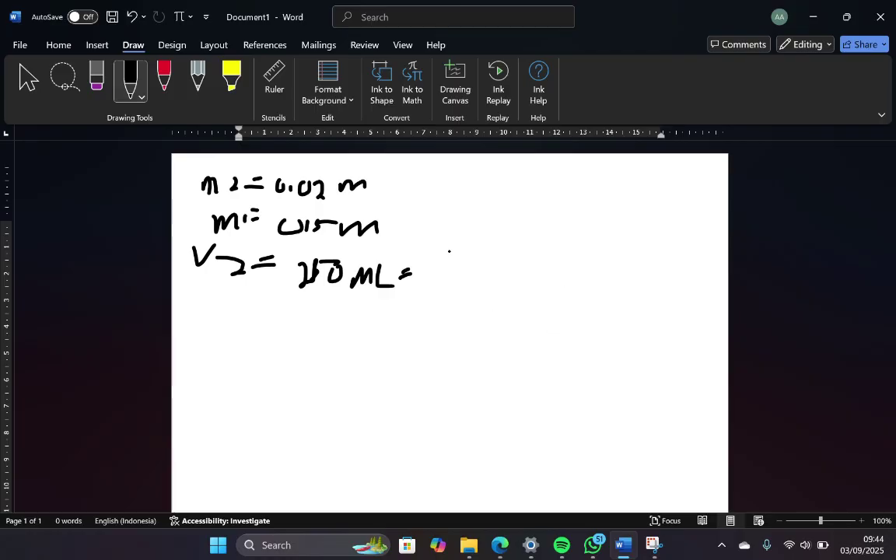
mouse_move(428, 251)
left_mouse_down()
mouse_move(444, 250)
mouse_move(457, 278)
mouse_move(501, 280)
mouse_move(522, 263)
left_mouse_up()
mouse_move(535, 265)
left_mouse_down()
mouse_move(567, 269)
mouse_move(579, 284)
left_mouse_up()
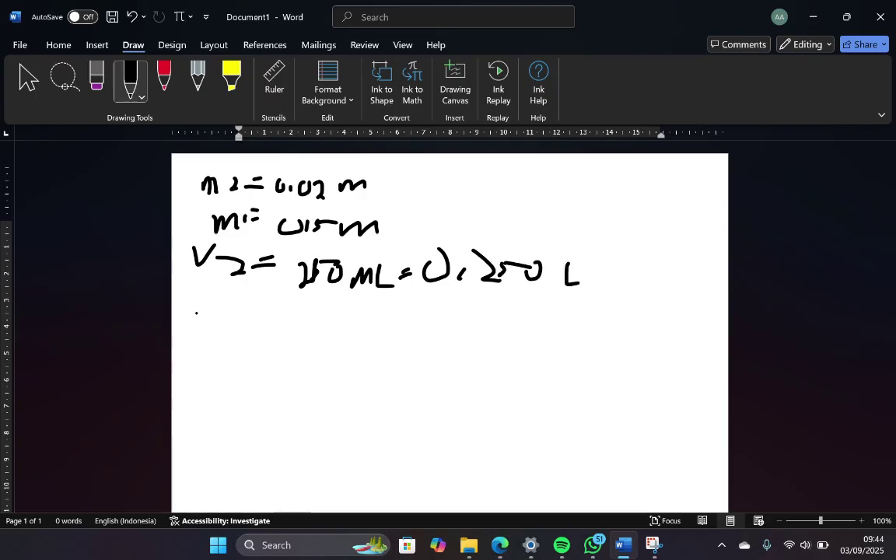
Handwrite the dilution formula V1 · M1 = V2 · M2 and substitute the values as V1 · 0.5 = 250 · 0.02 beneath it
mouse_move(204, 318)
left_mouse_down()
mouse_move(229, 327)
mouse_move(234, 349)
mouse_move(304, 350)
left_mouse_up()
mouse_move(320, 343)
left_mouse_down()
mouse_move(327, 357)
mouse_move(333, 343)
mouse_move(342, 359)
mouse_move(399, 364)
left_mouse_up()
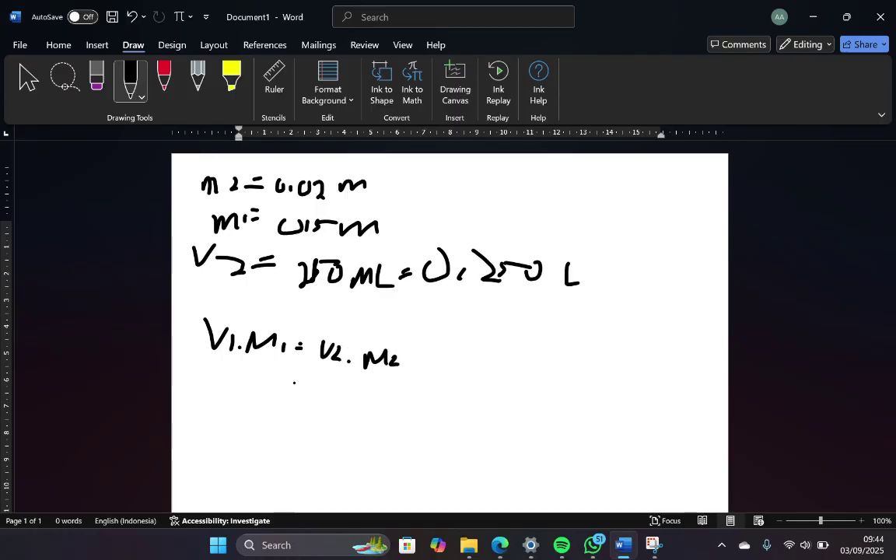
left_click_drag(294, 383, 304, 371)
mouse_move(200, 367)
left_mouse_down()
mouse_move(203, 381)
mouse_move(218, 369)
left_mouse_up()
left_click(220, 379)
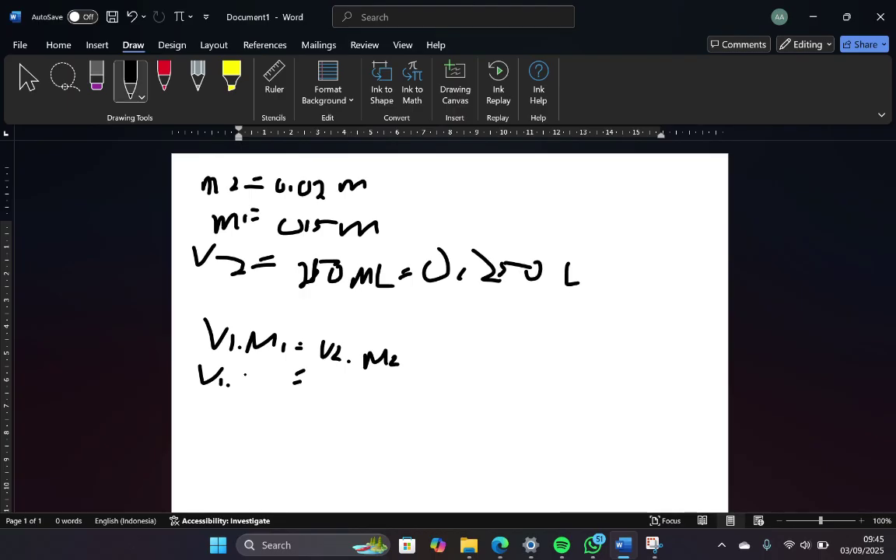
mouse_move(249, 368)
left_mouse_down()
mouse_move(242, 384)
mouse_move(249, 370)
mouse_move(268, 389)
mouse_move(277, 371)
left_mouse_up()
left_click(309, 381)
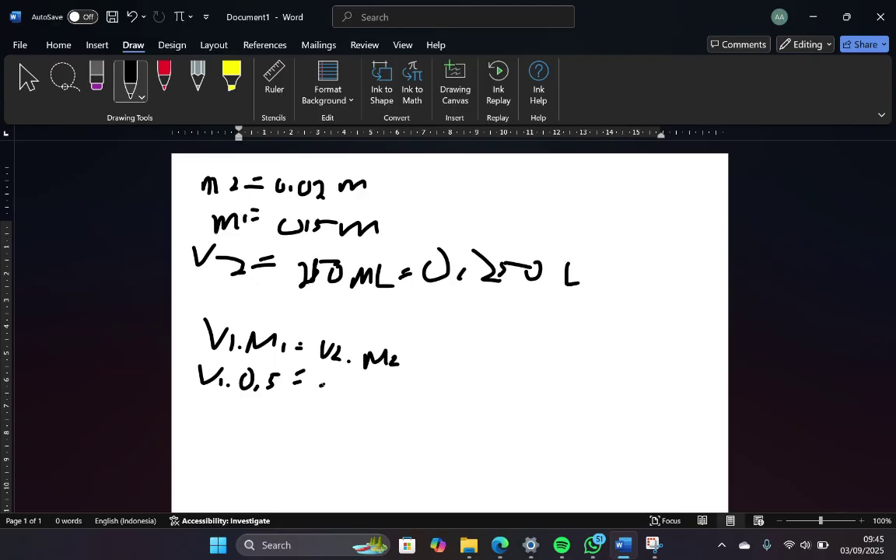
mouse_move(318, 385)
left_mouse_down()
mouse_move(342, 396)
mouse_move(354, 382)
mouse_move(370, 400)
mouse_move(382, 388)
mouse_move(415, 402)
left_mouse_up()
Handwrite the rearranged equation V1 = (250 · 0.02) / 0.5 below the substituted line
mouse_move(288, 415)
left_mouse_down()
mouse_move(303, 425)
mouse_move(320, 420)
mouse_move(324, 430)
mouse_move(367, 420)
mouse_move(398, 428)
mouse_move(404, 440)
mouse_move(418, 429)
mouse_move(455, 440)
left_mouse_up()
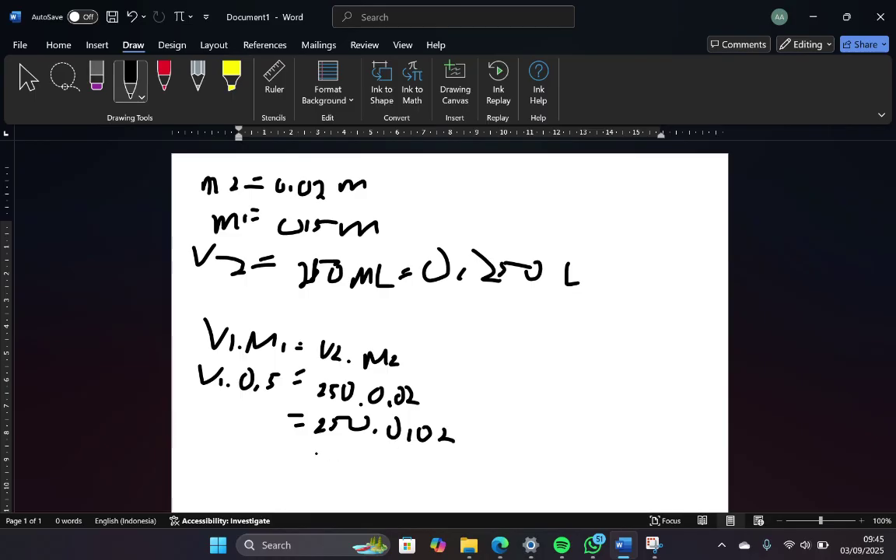
left_click_drag(315, 450, 451, 462)
mouse_move(363, 466)
left_mouse_down()
mouse_move(389, 481)
mouse_move(419, 468)
left_mouse_up()
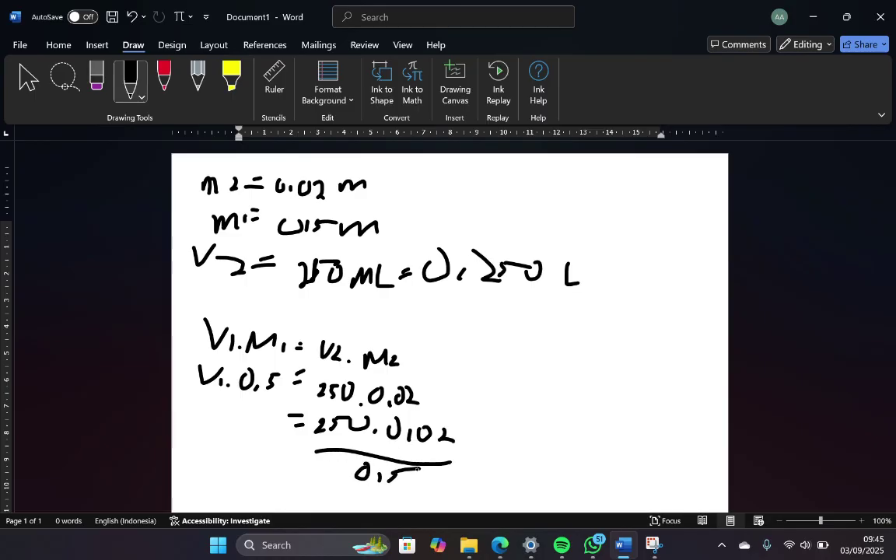
mouse_move(212, 416)
left_mouse_down()
mouse_move(246, 416)
mouse_move(254, 456)
left_mouse_up()
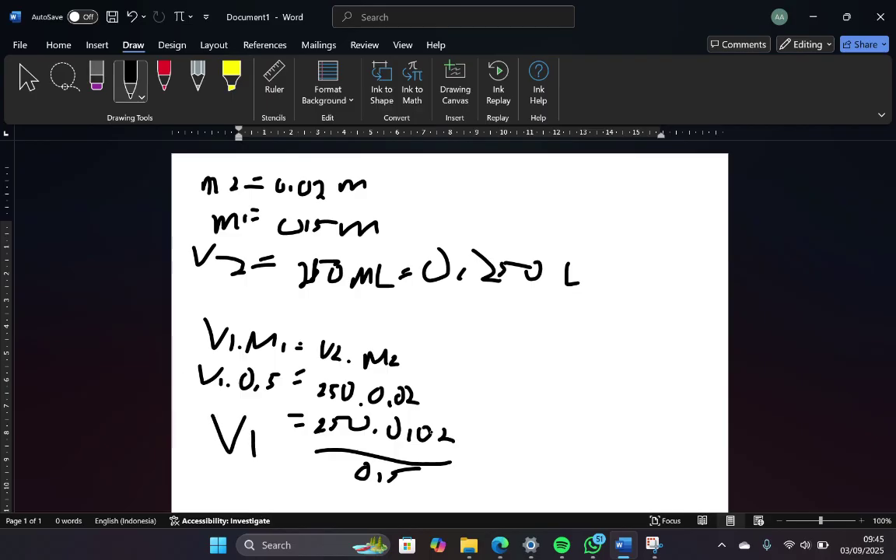
Draw a curved dividing line beside the working and handwrite the simplification V1 = 5 / (5/10) next to it
mouse_move(457, 348)
left_mouse_down()
mouse_move(459, 361)
mouse_move(466, 350)
left_mouse_up()
mouse_move(430, 321)
left_mouse_down()
mouse_move(424, 381)
mouse_move(467, 439)
mouse_move(443, 513)
left_mouse_up()
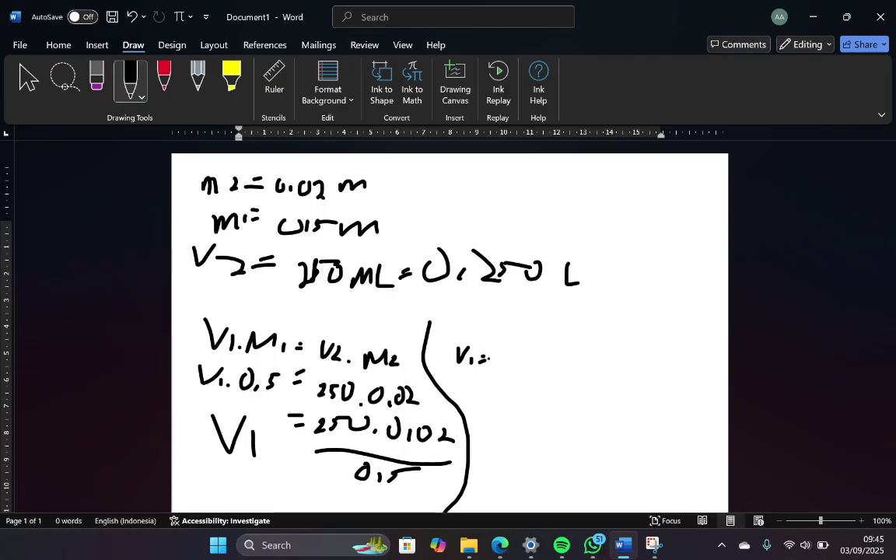
mouse_move(512, 339)
left_mouse_down()
mouse_move(518, 363)
mouse_move(530, 339)
left_mouse_up()
mouse_move(505, 380)
left_mouse_down()
mouse_move(542, 384)
mouse_move(513, 406)
mouse_move(510, 420)
mouse_move(526, 394)
left_mouse_up()
mouse_move(497, 430)
left_mouse_down()
mouse_move(528, 437)
mouse_move(501, 457)
mouse_move(511, 454)
left_mouse_up()
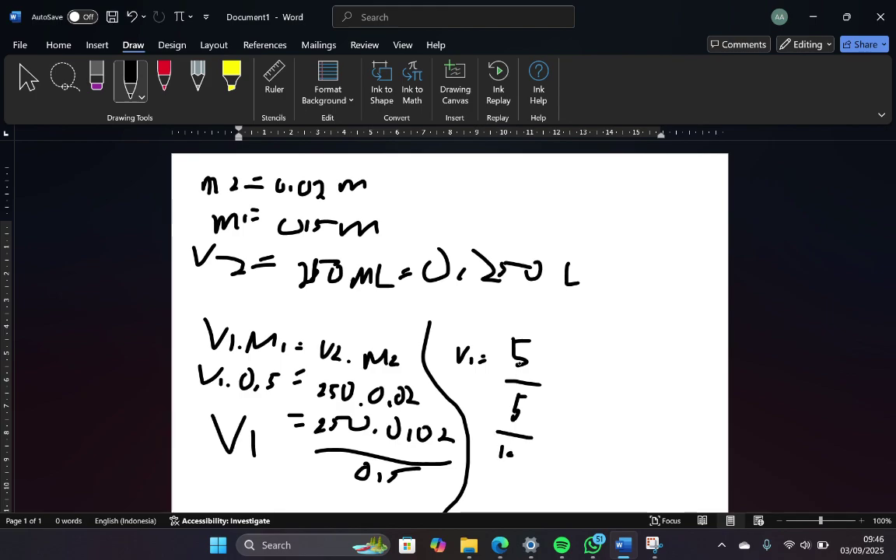
Draw a curved bracket joining the top 5 to the 10 in the nested fraction, and handwrite = 10 mL beside it
mouse_move(542, 363)
left_mouse_down()
mouse_move(551, 368)
mouse_move(480, 389)
mouse_move(498, 445)
left_mouse_up()
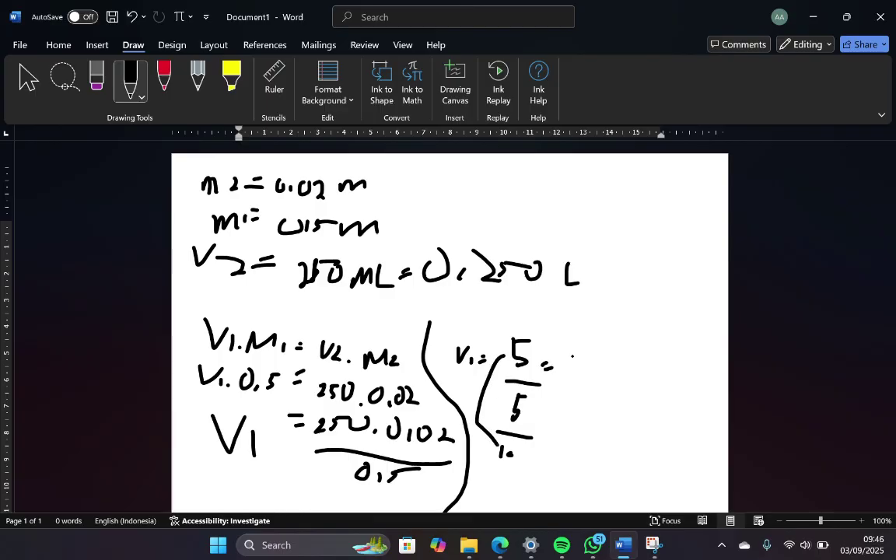
mouse_move(572, 355)
left_mouse_down()
mouse_move(572, 387)
mouse_move(595, 364)
mouse_move(626, 389)
mouse_move(630, 371)
mouse_move(631, 389)
left_mouse_up()
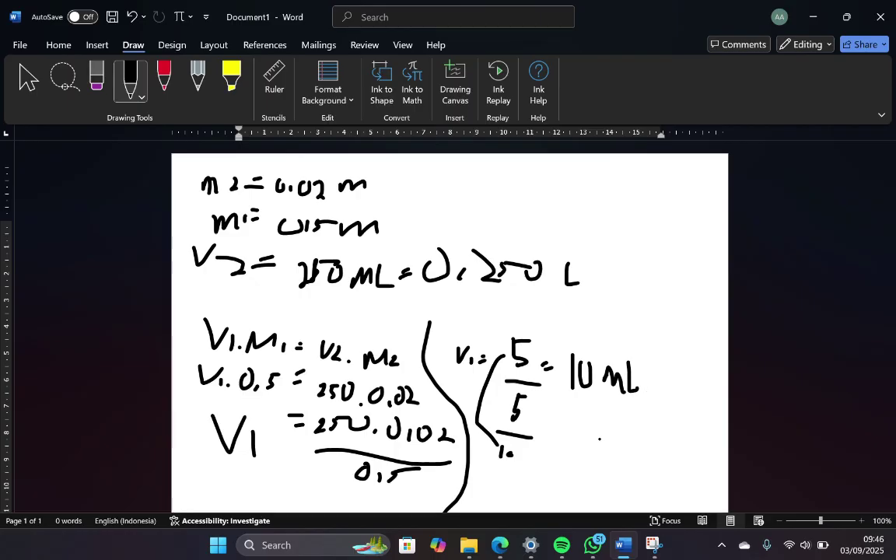
Switch to the ChemCollective virtual lab in Edge, shift the 100 mL volumetric flask slightly and open the stockroom's glassware
mouse_move(502, 548)
left_click(458, 492)
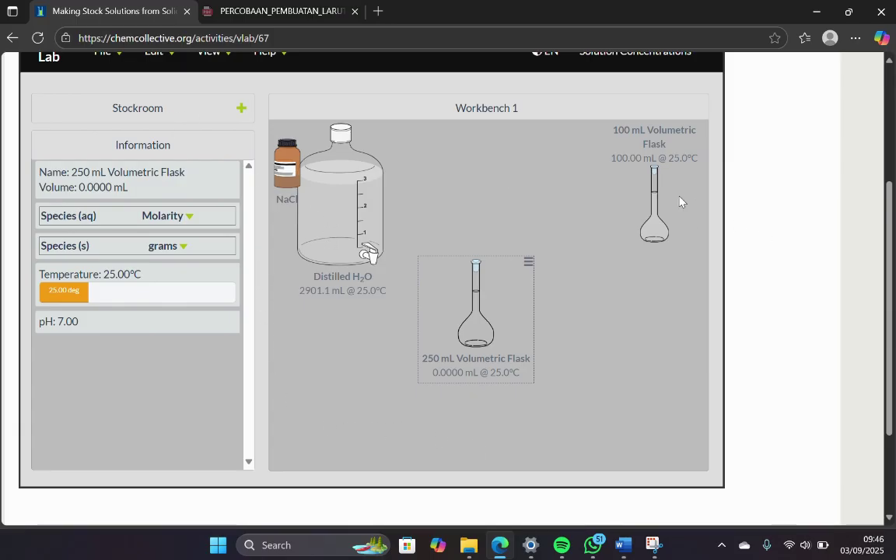
left_click_drag(675, 194, 636, 214)
left_click(112, 108)
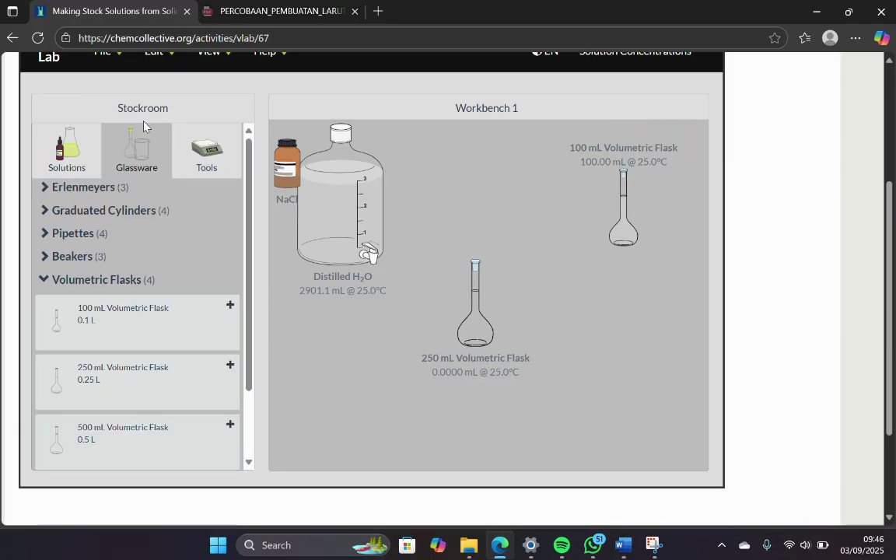
left_click(95, 333)
right_click(306, 199)
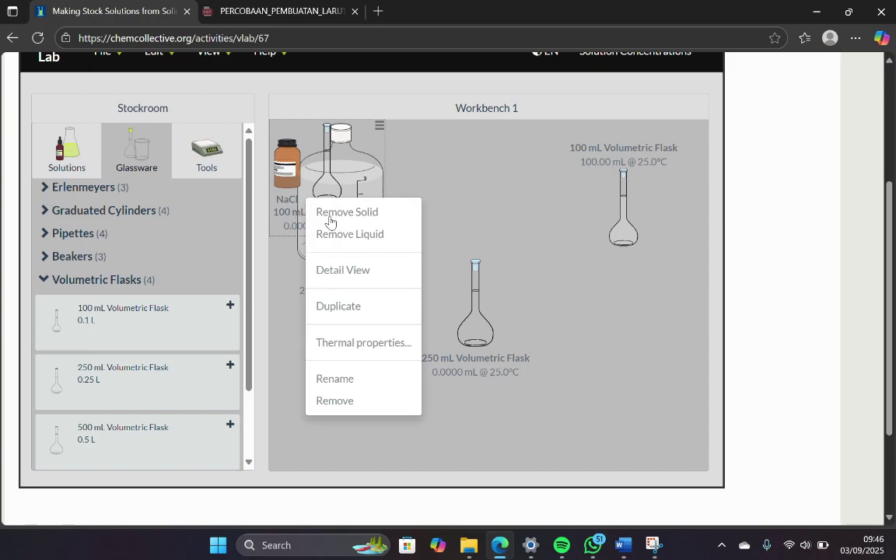
left_click_drag(328, 139, 415, 142)
right_click(415, 142)
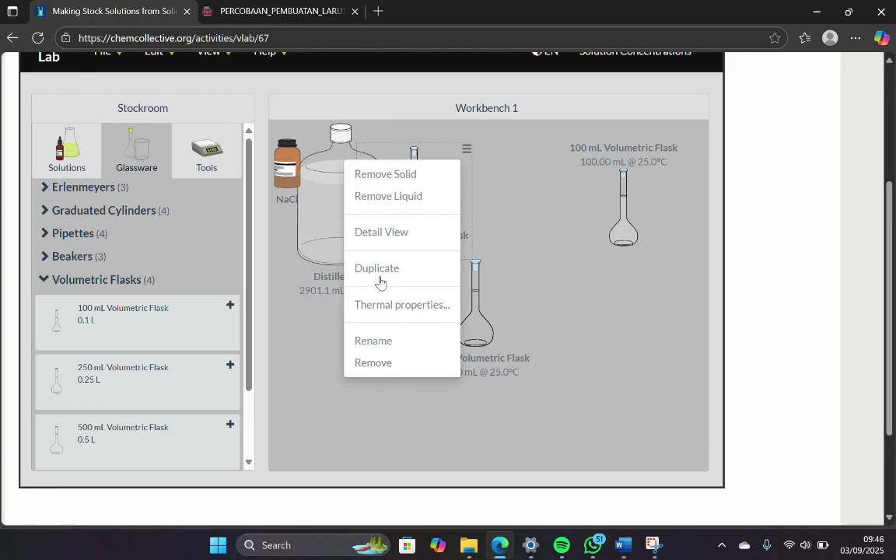
left_click(357, 354)
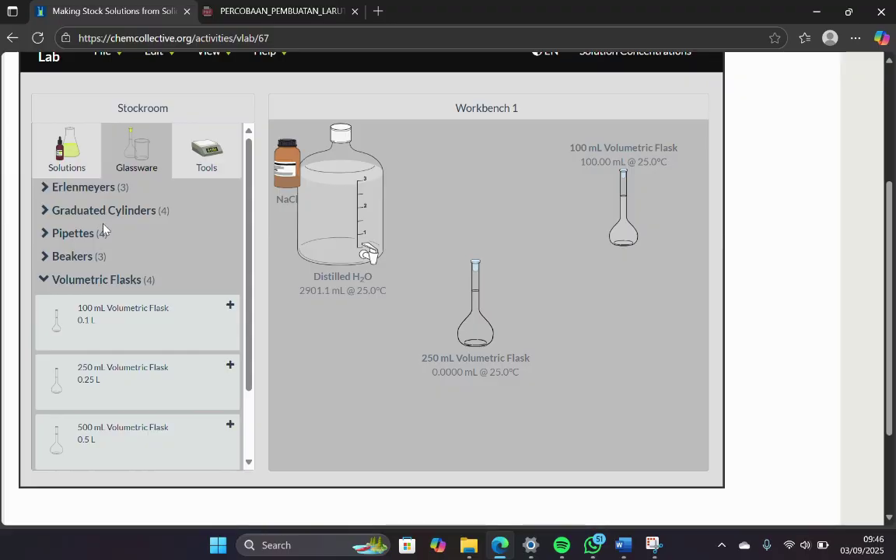
Add a 10 mL pipette from the stockroom and withdraw 10 mL of solution from the 100 mL volumetric flask
left_click(102, 232)
left_click_drag(105, 321, 623, 190)
type("10")
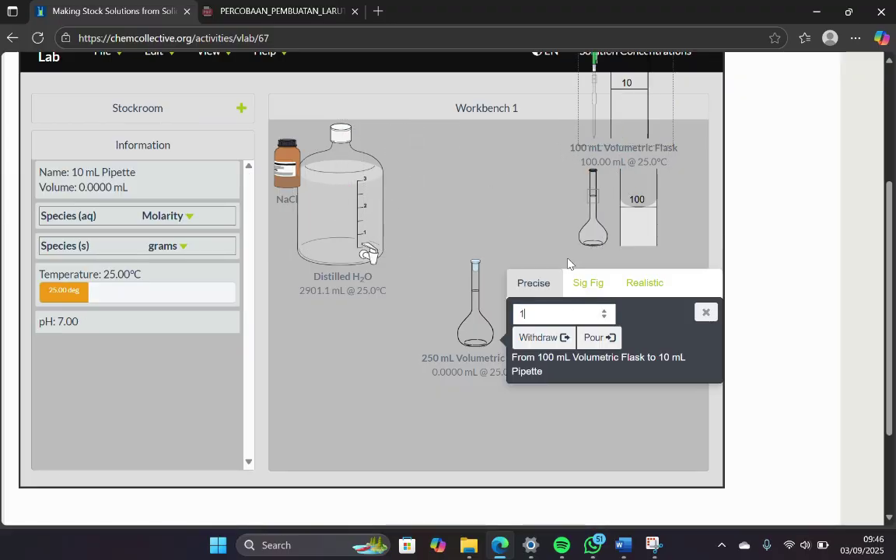
left_click(542, 337)
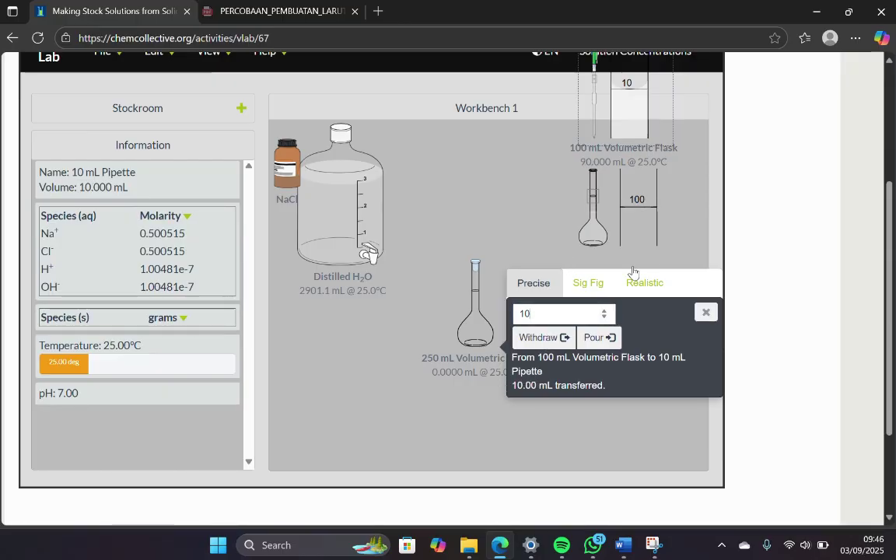
left_click(704, 312)
Pour 10 mL from the pipette into the empty 250 mL volumetric flask
left_click_drag(622, 101, 478, 305)
left_click_drag(483, 293, 488, 301)
type("10")
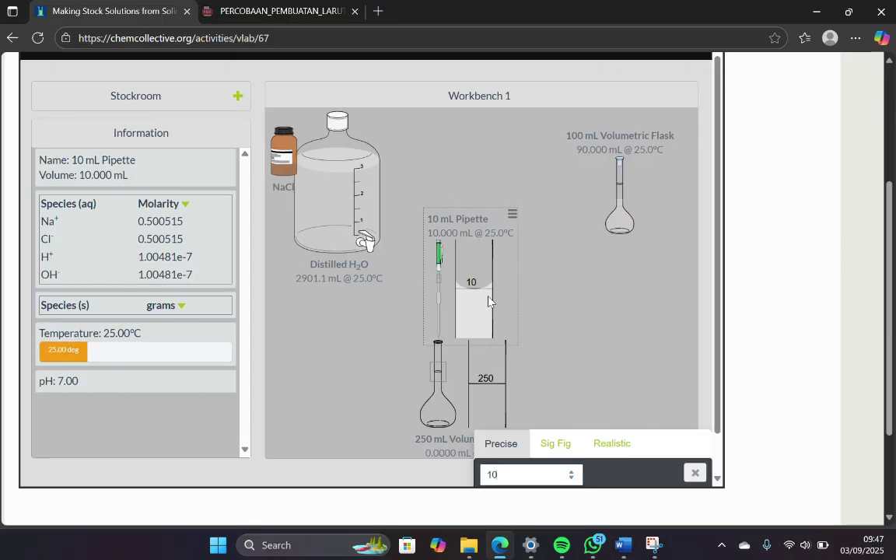
scroll(606, 451, "down", 1)
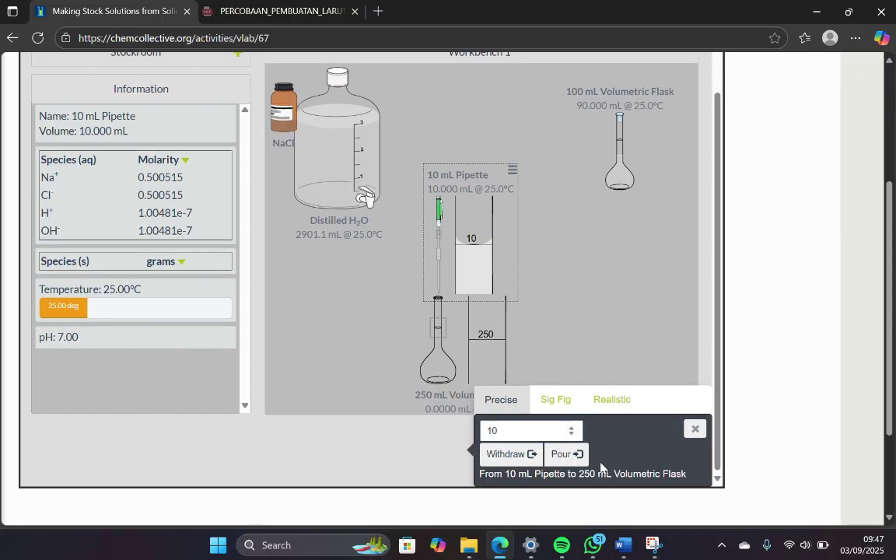
left_click(560, 454)
left_click(695, 428)
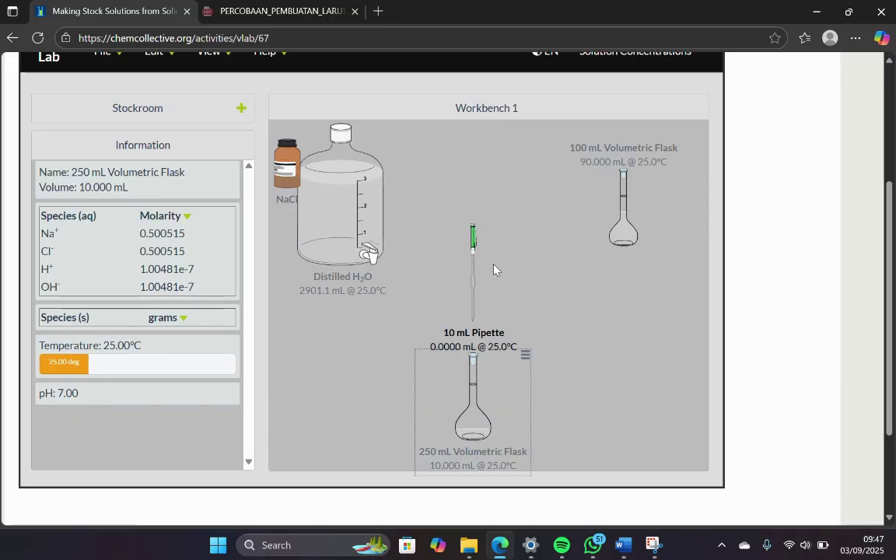
Separate the pipette from the 250 mL volumetric flask and pour 200 mL of distilled water into the flask
left_click_drag(474, 268, 431, 168)
left_click_drag(484, 413, 522, 314)
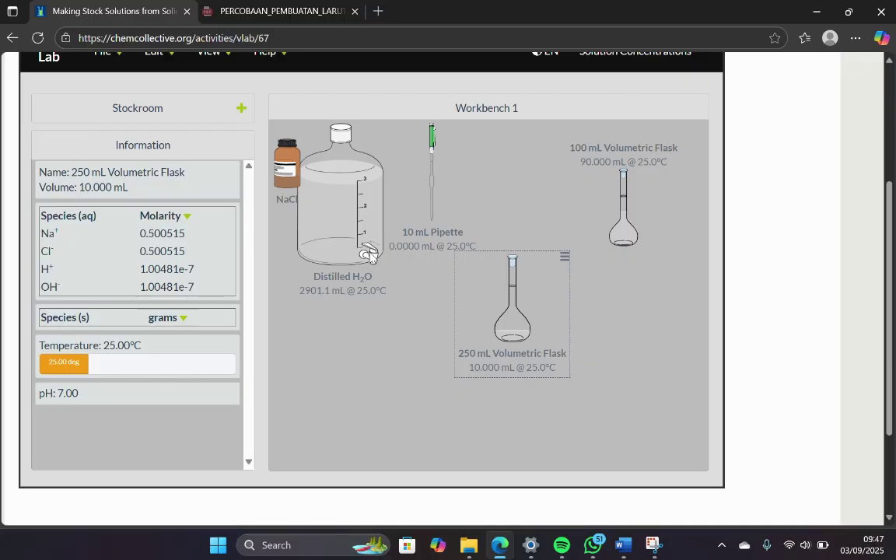
left_click(321, 218)
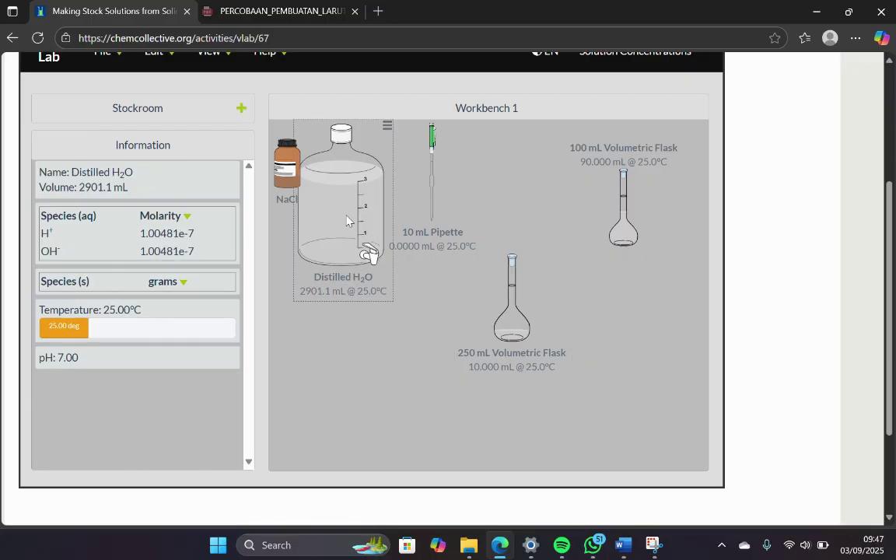
left_click_drag(347, 221, 511, 306)
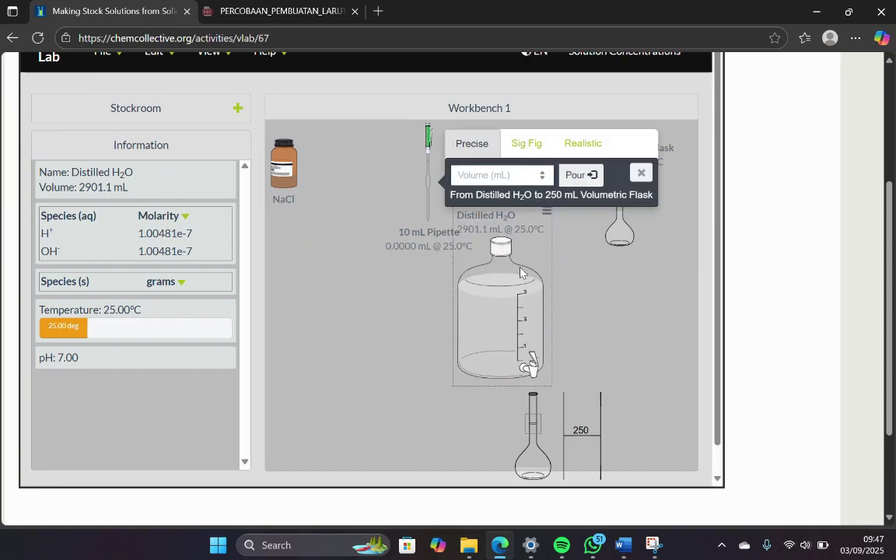
type("200")
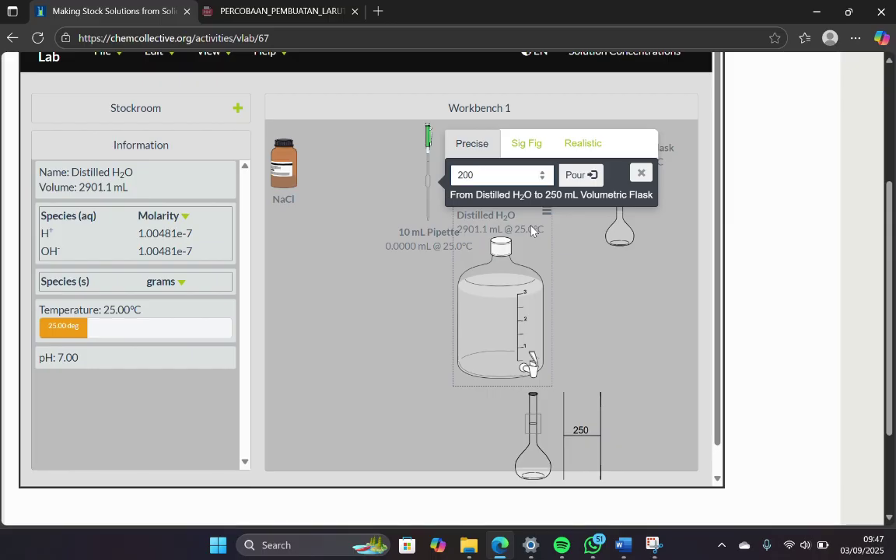
key("Return")
left_click(531, 230)
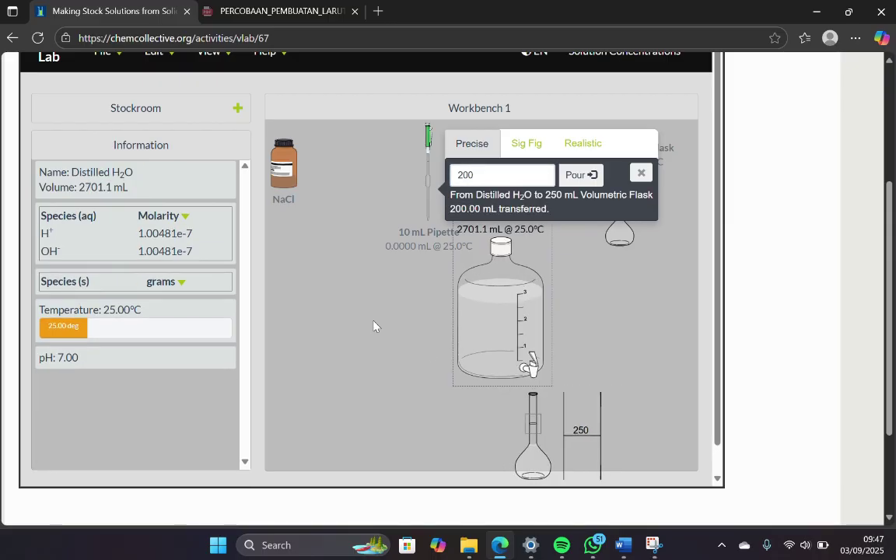
left_click(641, 173)
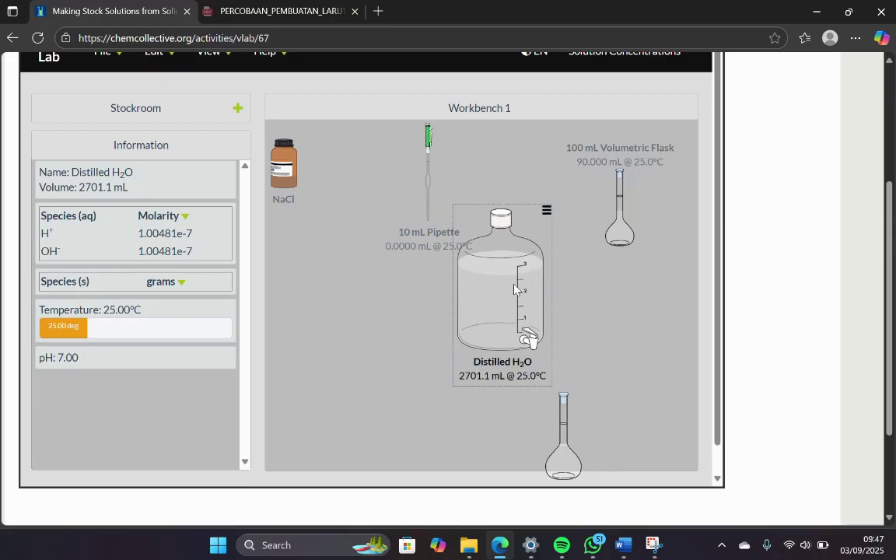
Pour a further 40 mL of distilled water into the 250 mL volumetric flask and move the water container aside
left_click(556, 349)
left_click_drag(397, 342, 523, 327)
type("40")
left_click(616, 433)
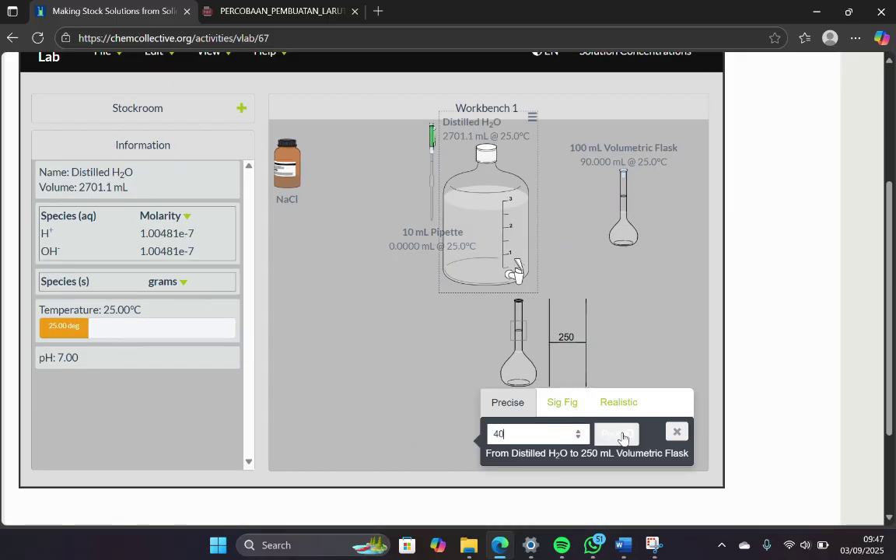
left_click(675, 432)
left_click_drag(467, 217, 297, 367)
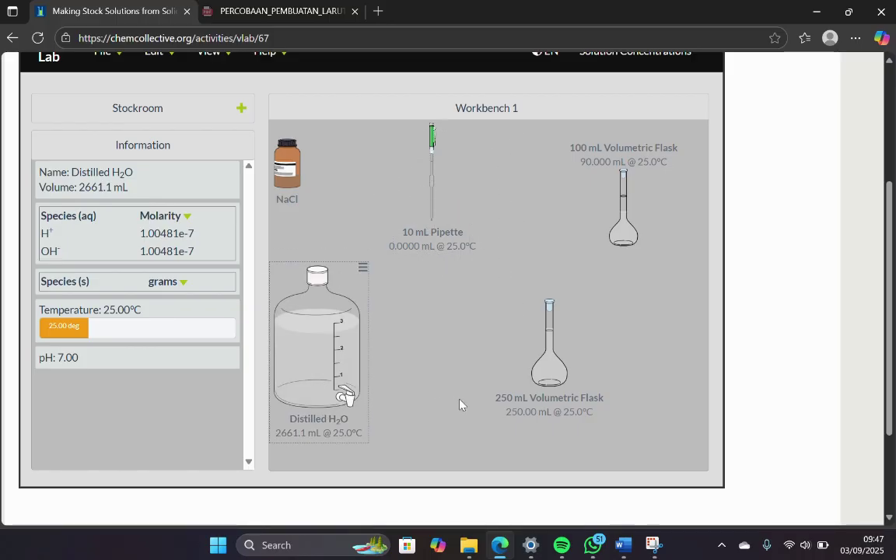
Arrange the workbench with the pipette beside the NaCl bottle and the 250 mL flask between the pipette and the 100 mL flask
left_click_drag(545, 376, 486, 319)
left_click_drag(422, 194, 305, 206)
left_click_drag(456, 268, 439, 234)
left_click_drag(642, 175, 651, 204)
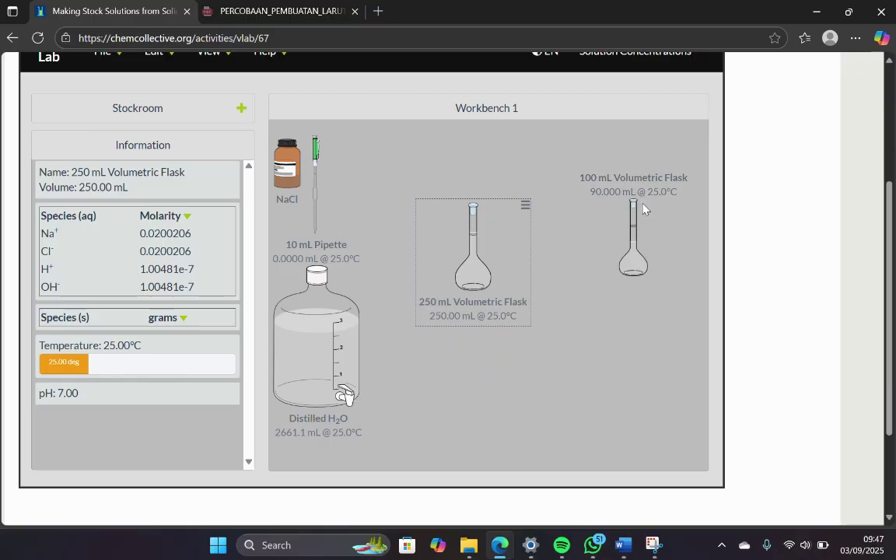
left_click_drag(497, 256, 511, 237)
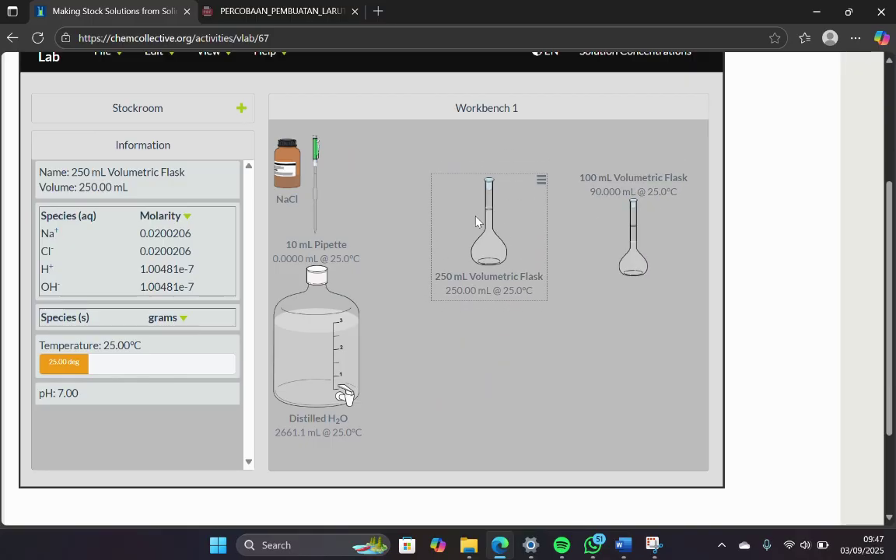